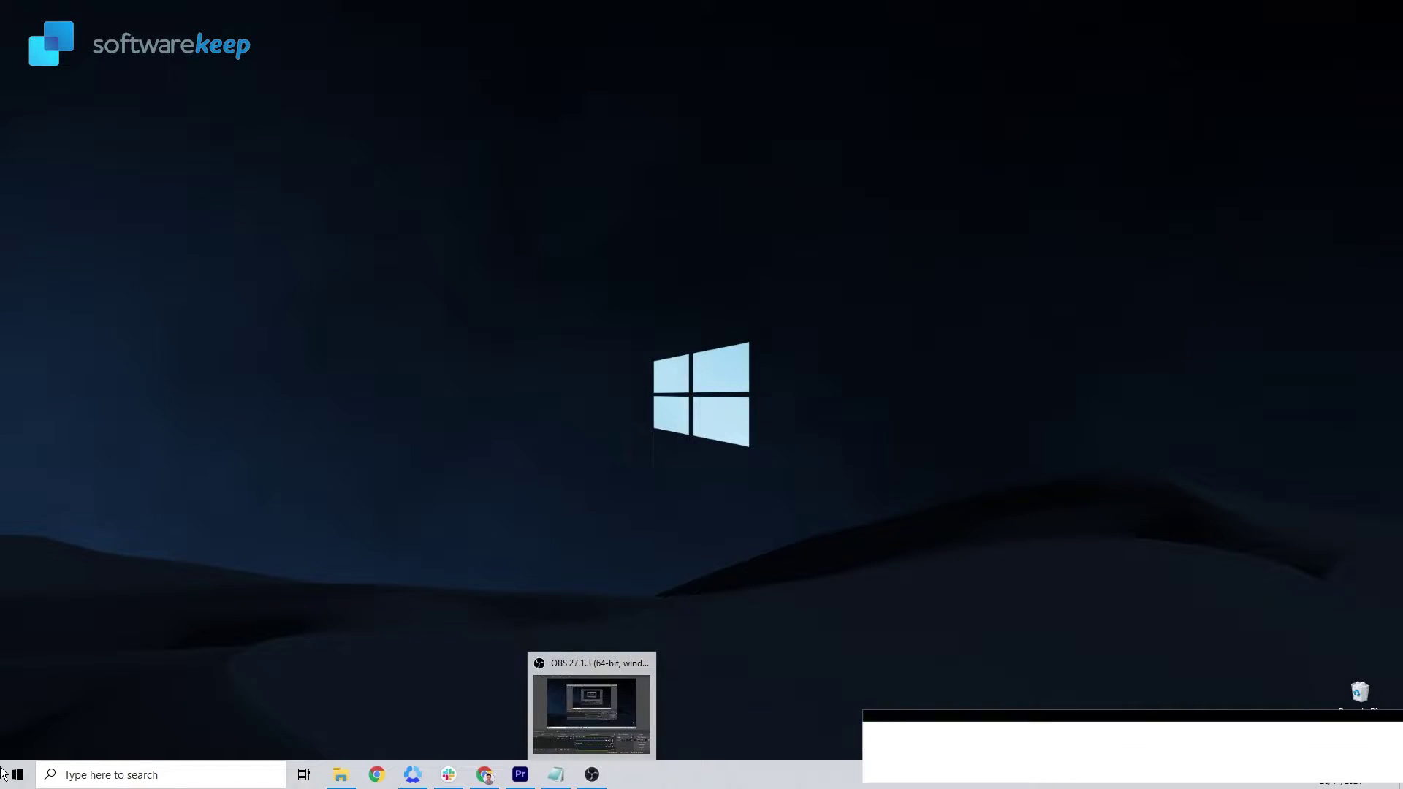
# Step: Launch Settings from Start search and go to Update & Security > Troubleshoot
pyautogui.press('super')
pyautogui.write('sETTI')
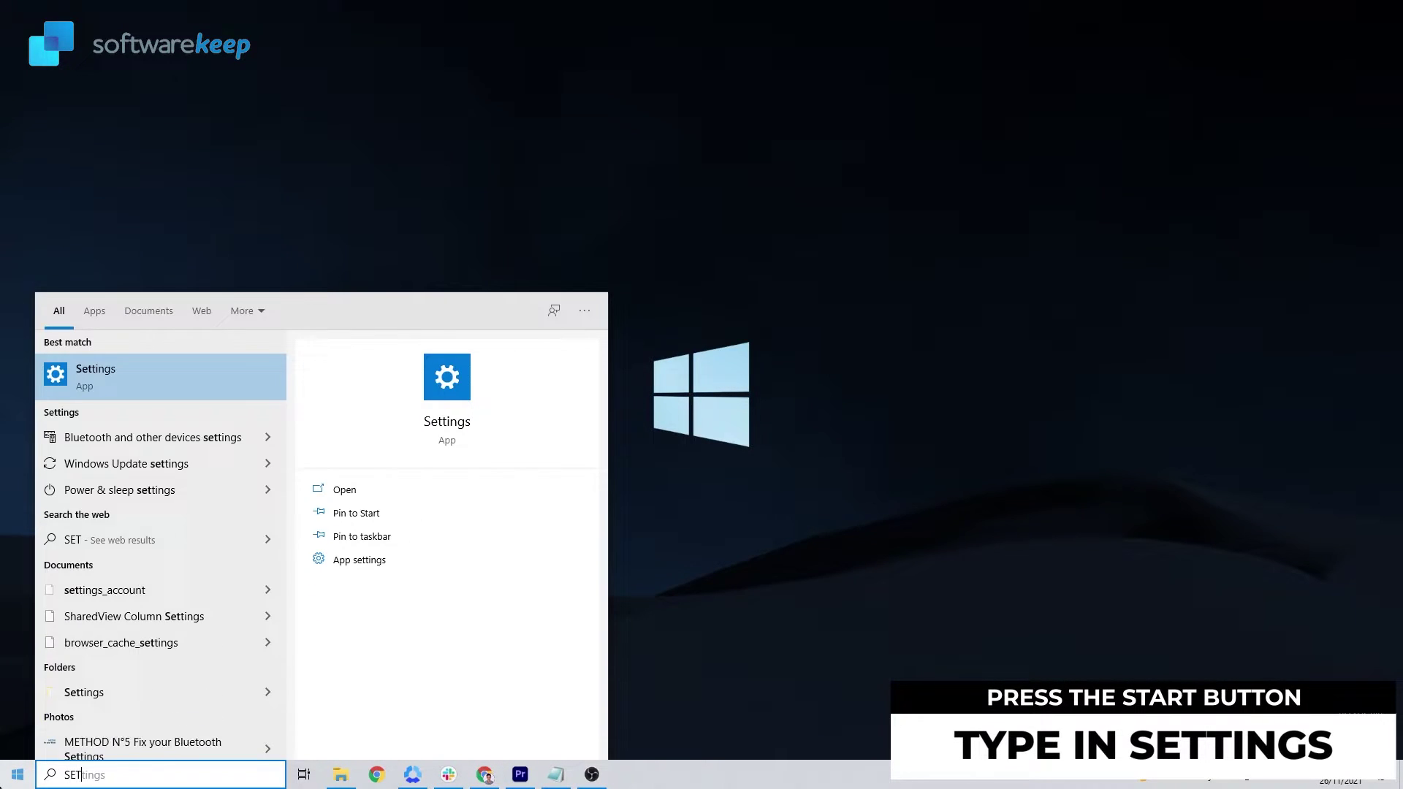
pyautogui.click(138, 375)
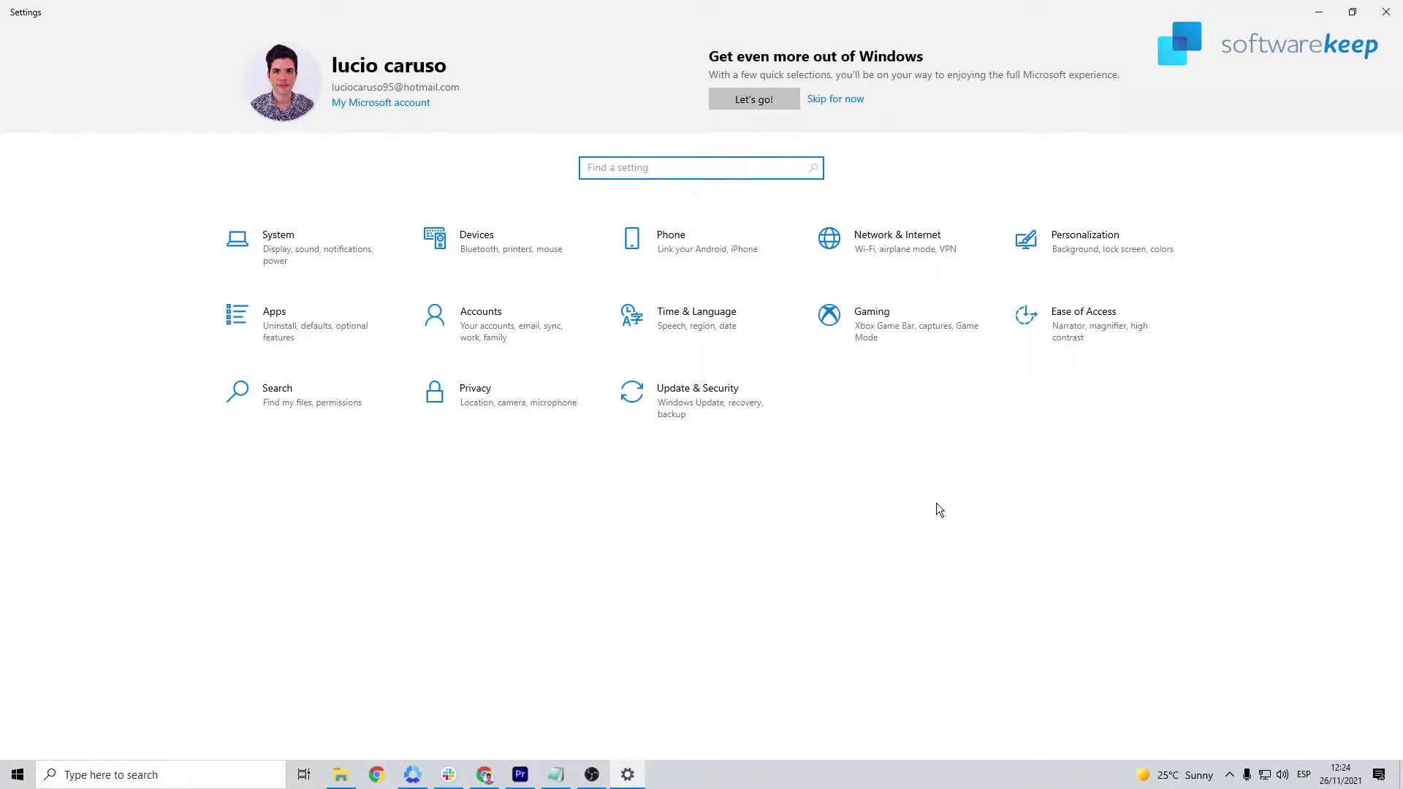
pyautogui.click(678, 418)
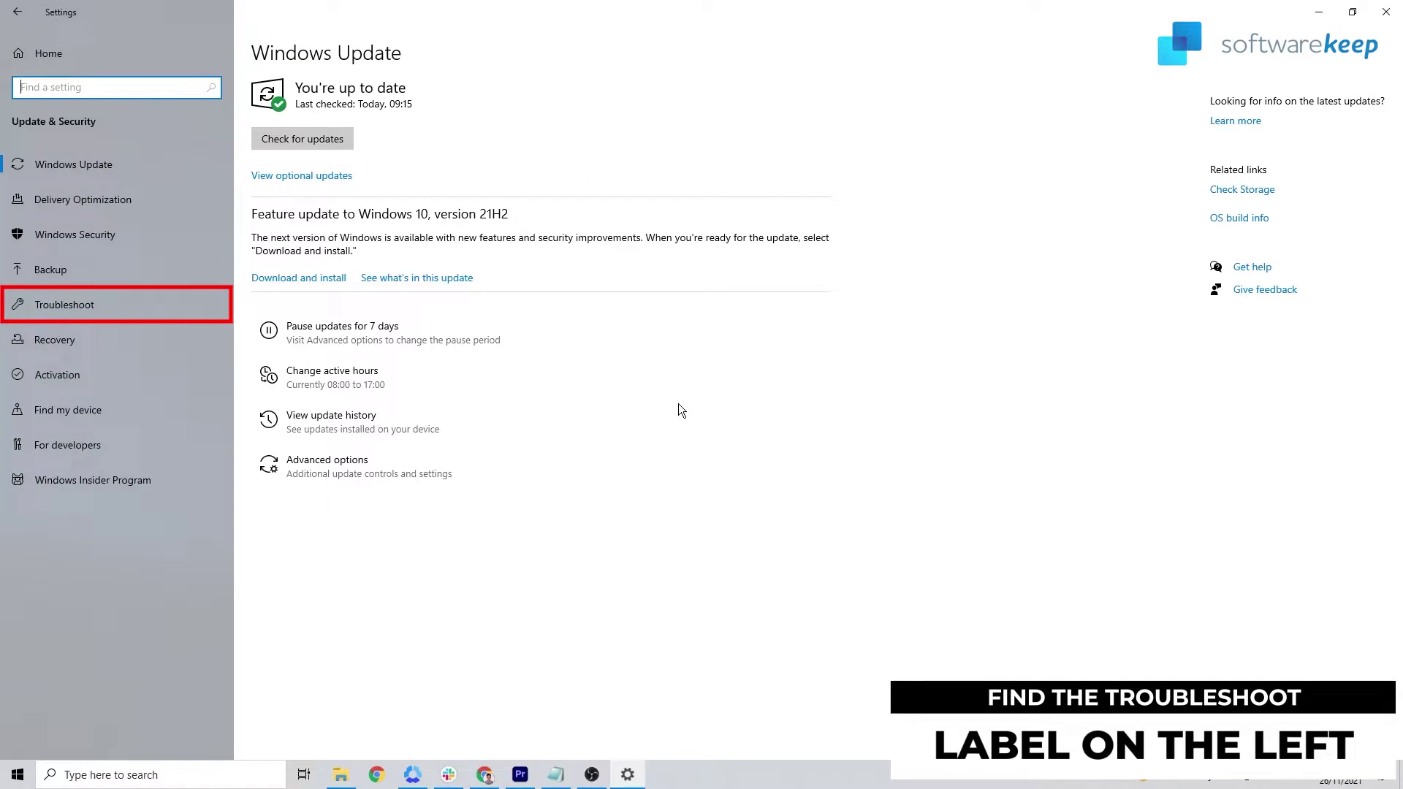
pyautogui.click(84, 296)
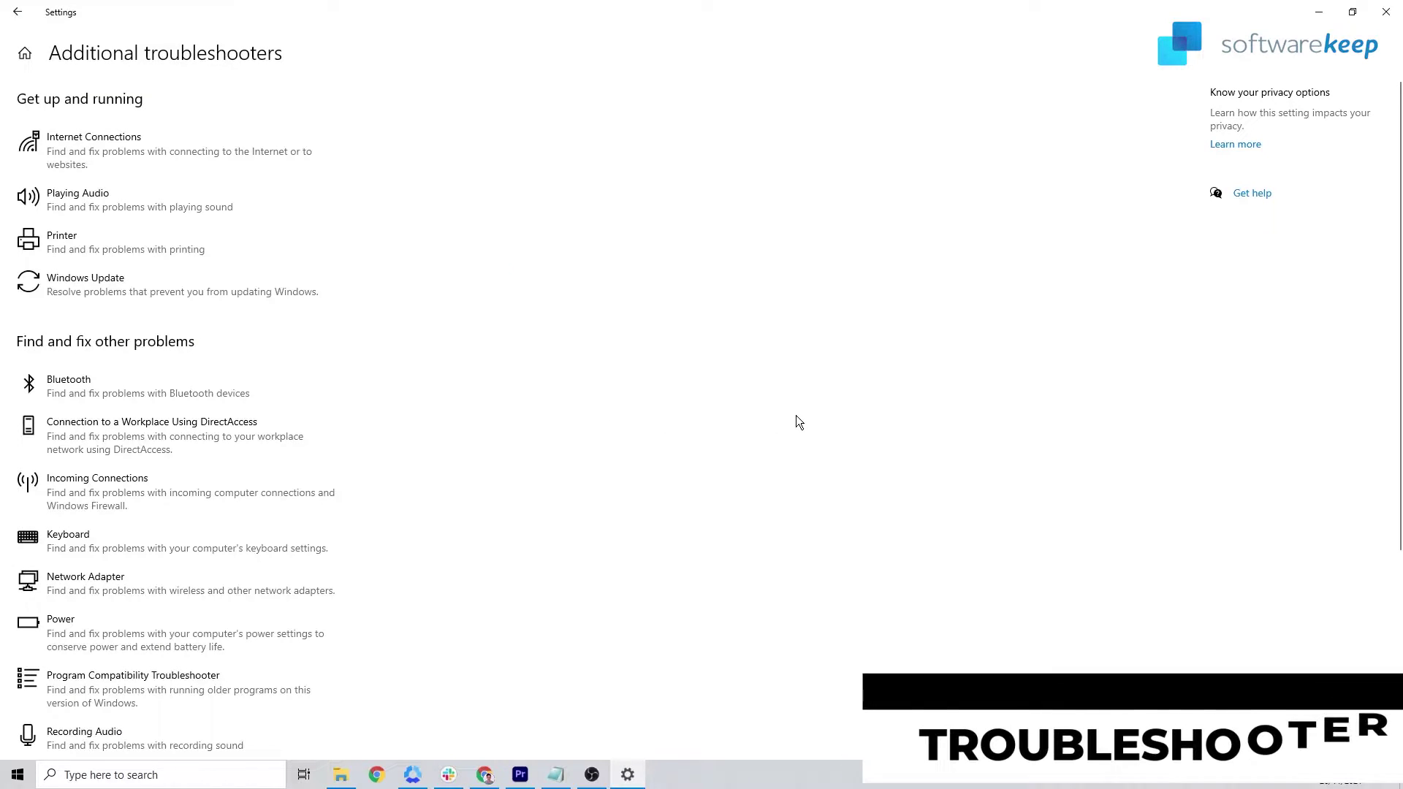
# Step: Run the Windows Store Apps troubleshooter, accept enabling User Account Control, and continue with Next
pyautogui.scroll(-4, 753, 393)
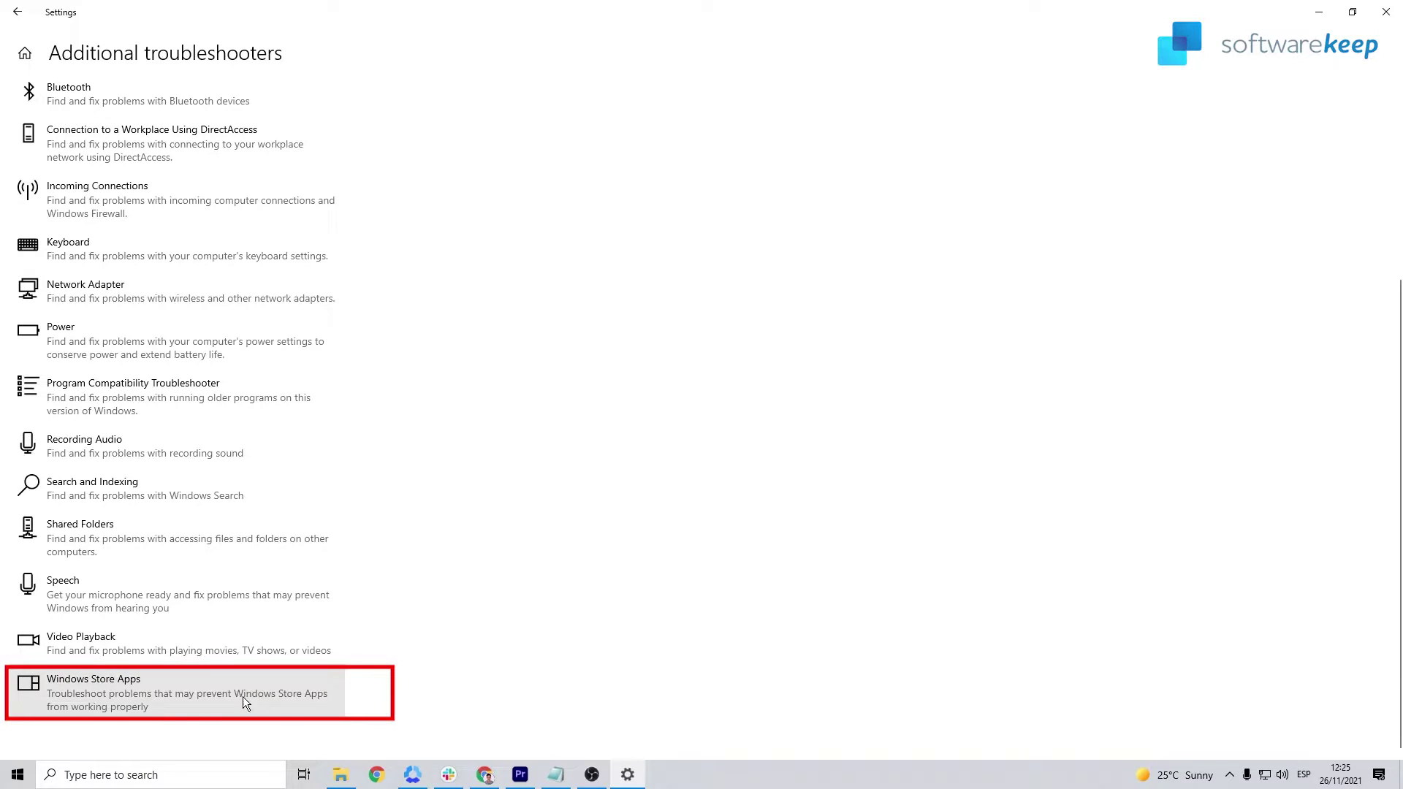
pyautogui.click(260, 677)
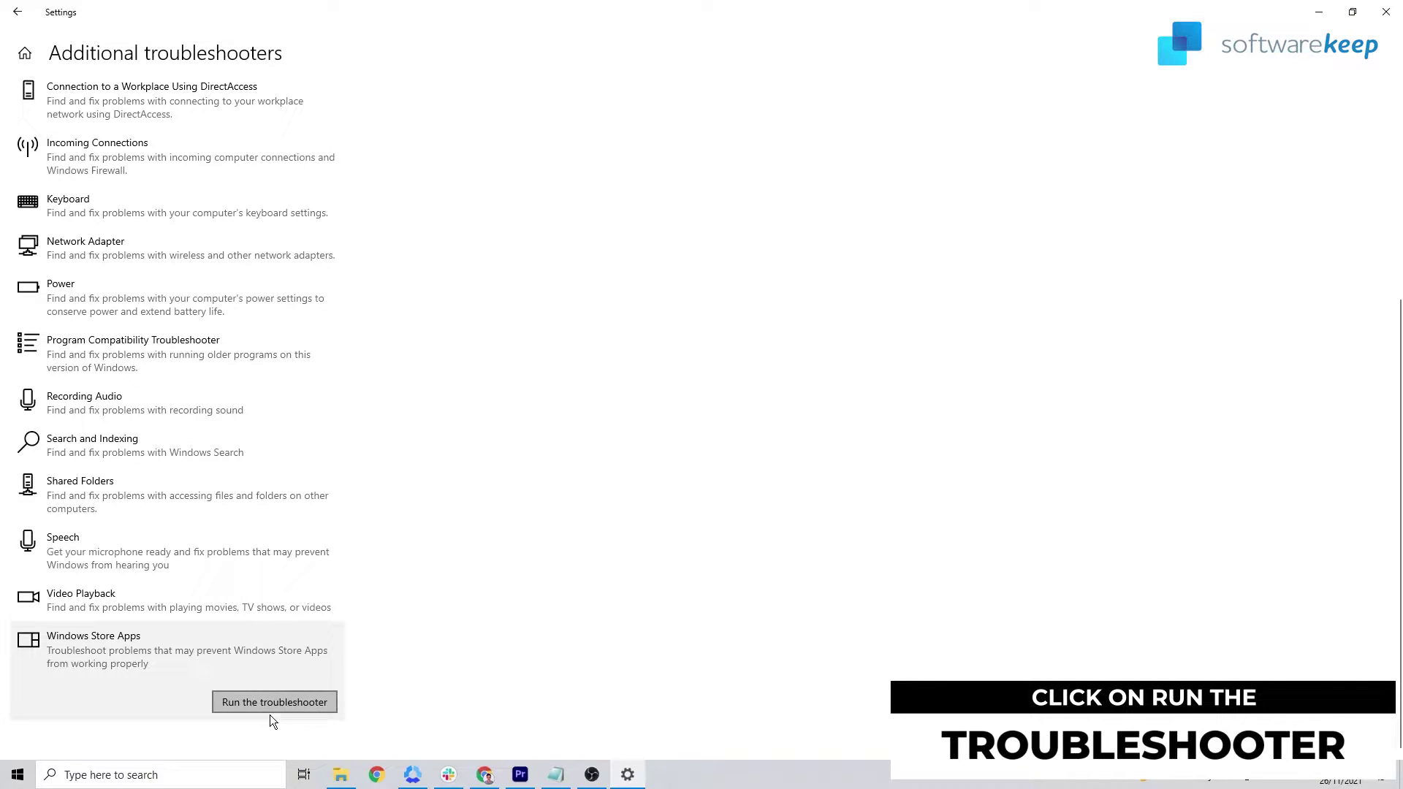
pyautogui.click(282, 703)
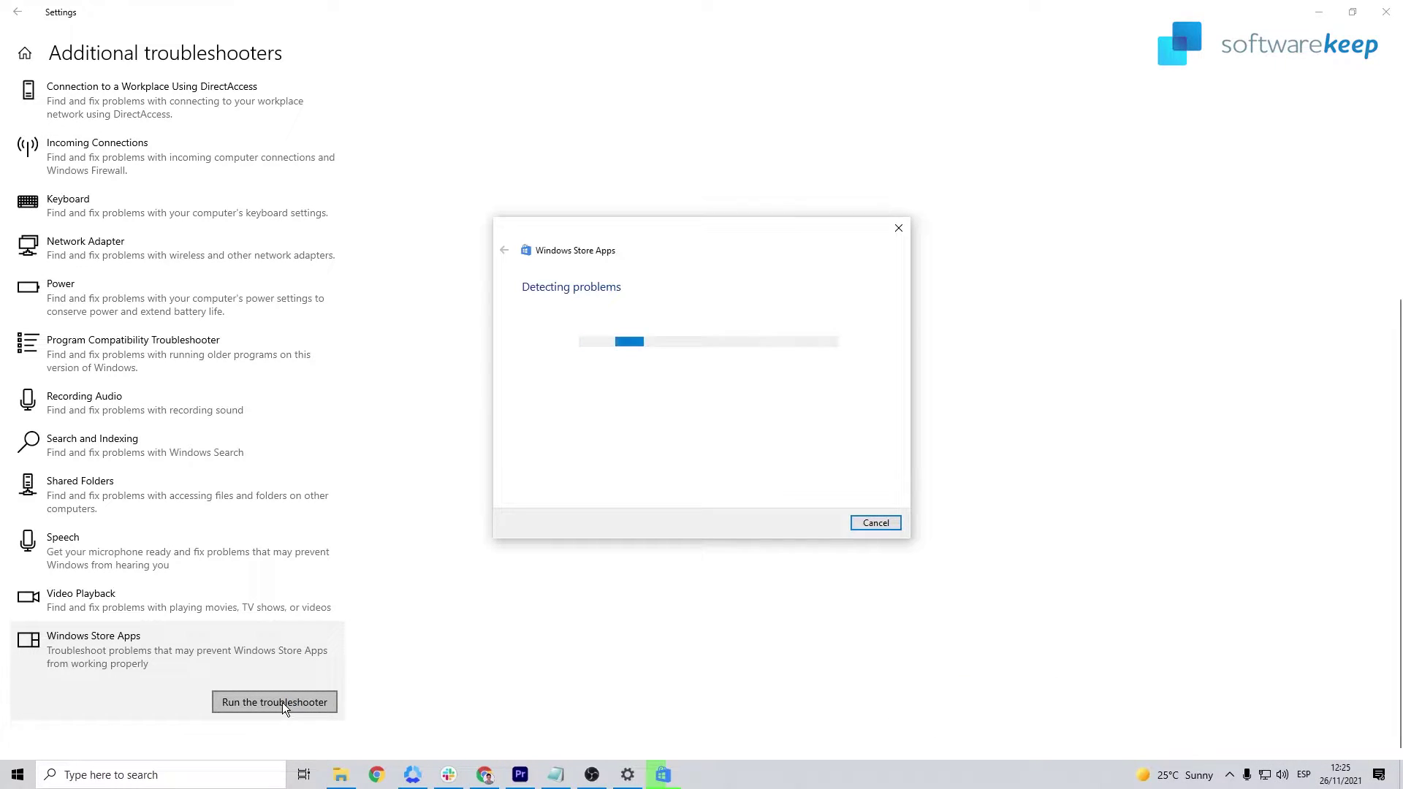
pyautogui.click(659, 372)
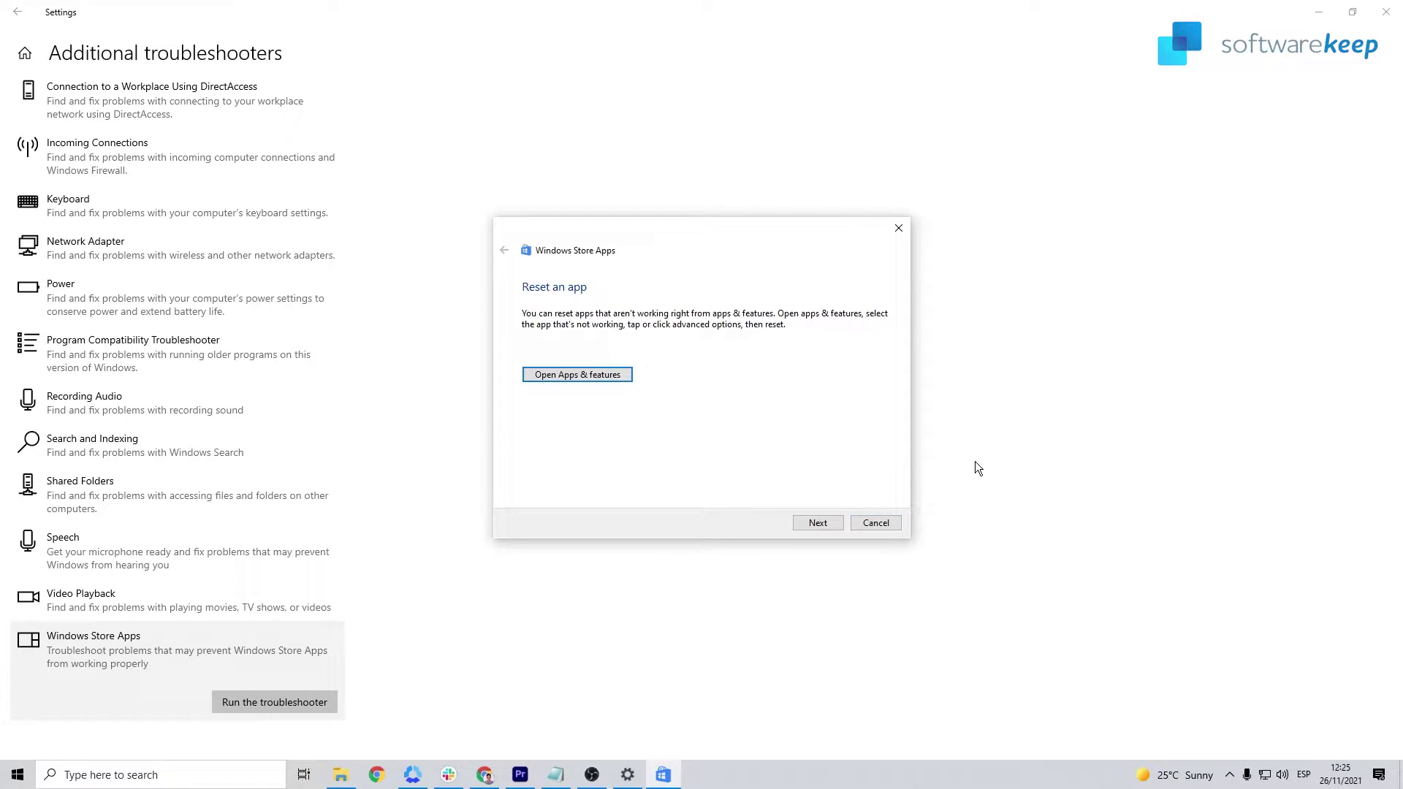
pyautogui.click(818, 523)
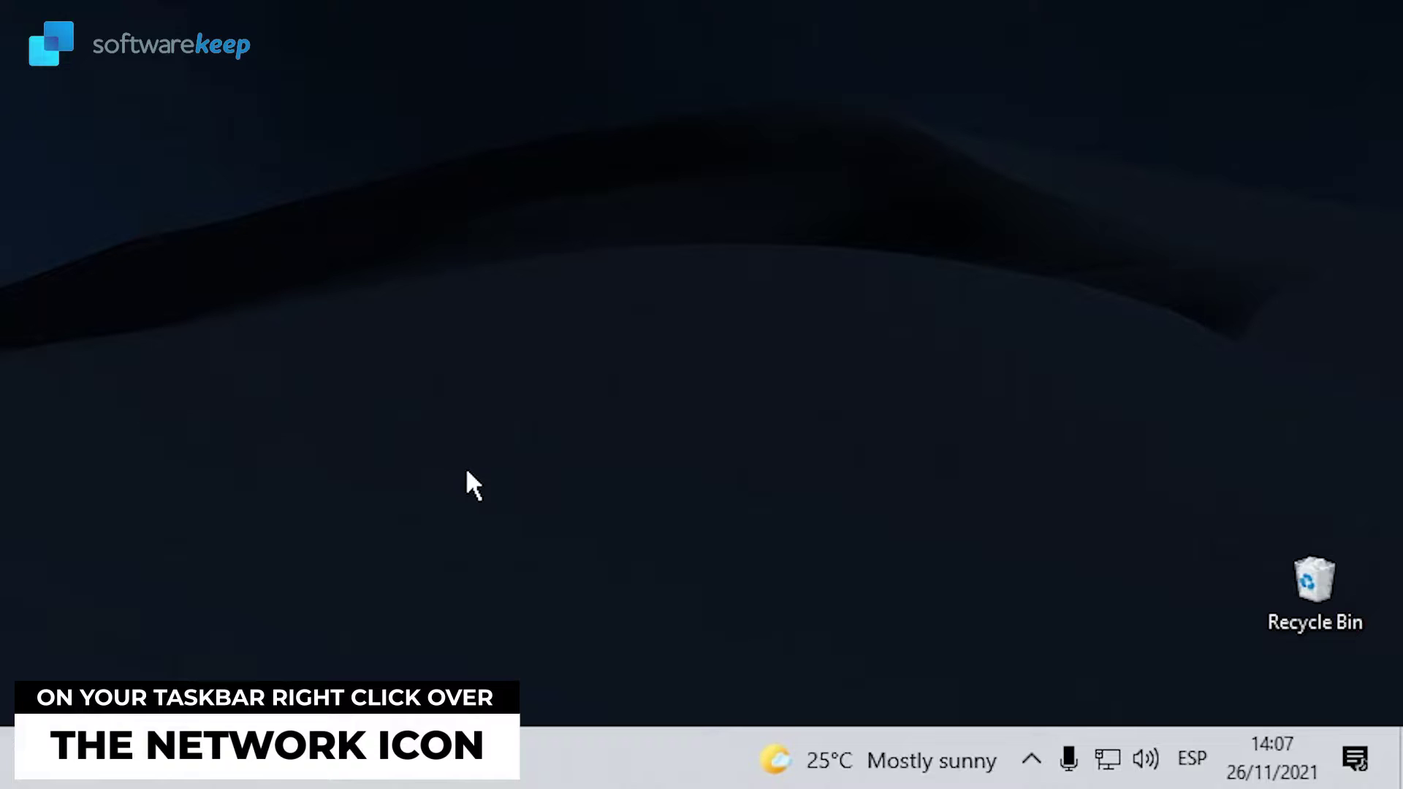
# Step: Open Network & Internet settings from the taskbar icon, enlarge the window, and open Change adapter options
pyautogui.rightClick(1115, 754)
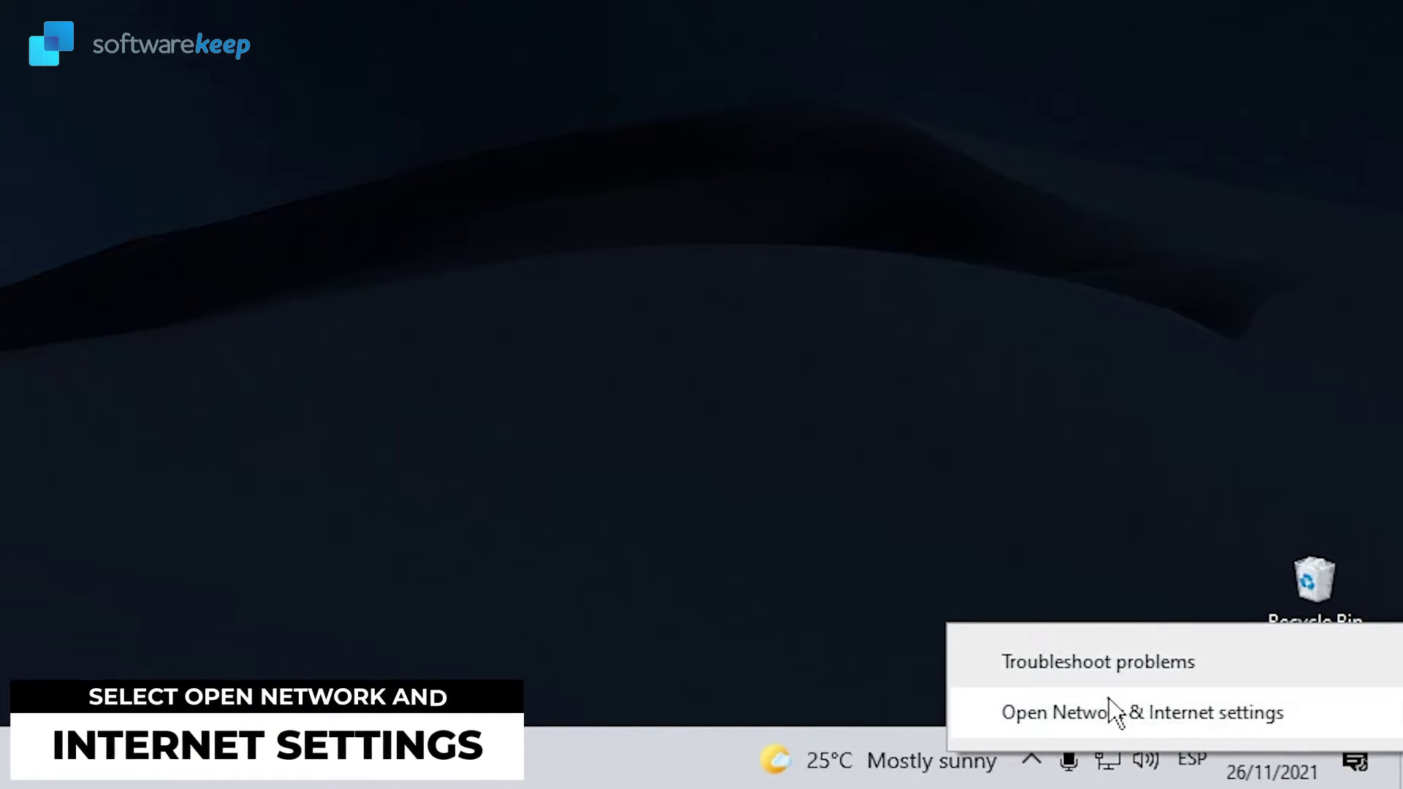
pyautogui.click(1157, 721)
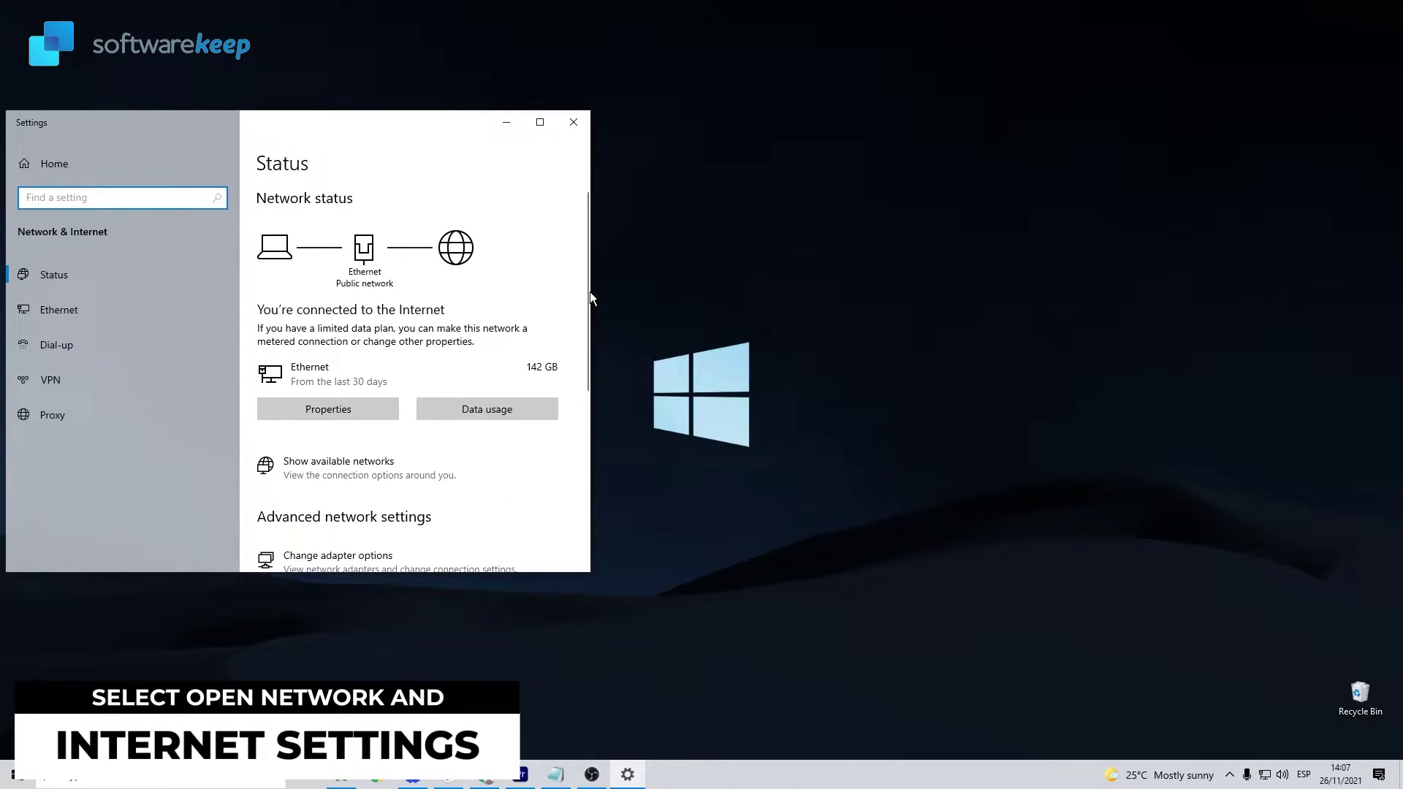
pyautogui.moveTo(589, 520); pyautogui.dragTo(1018, 489)
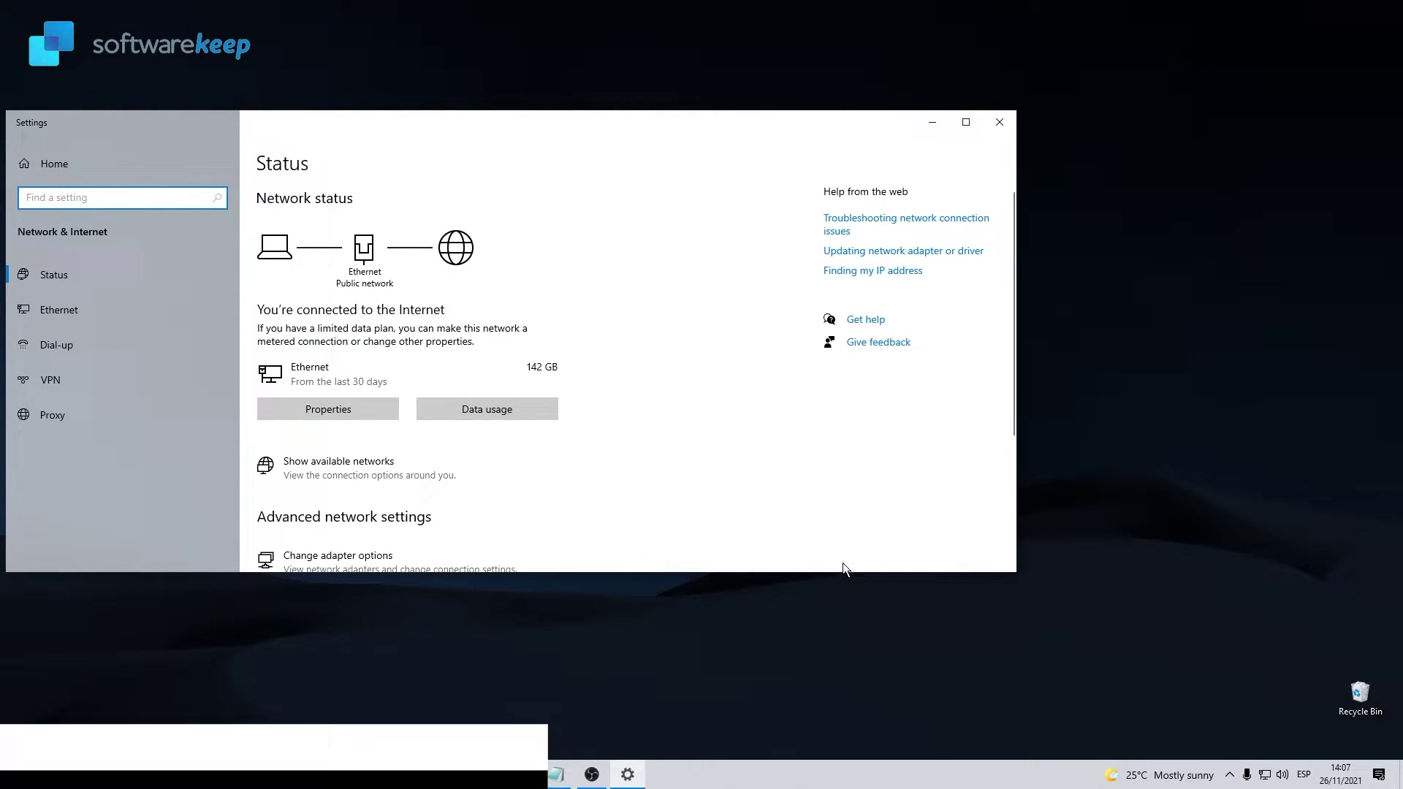
pyautogui.moveTo(828, 573); pyautogui.dragTo(828, 710)
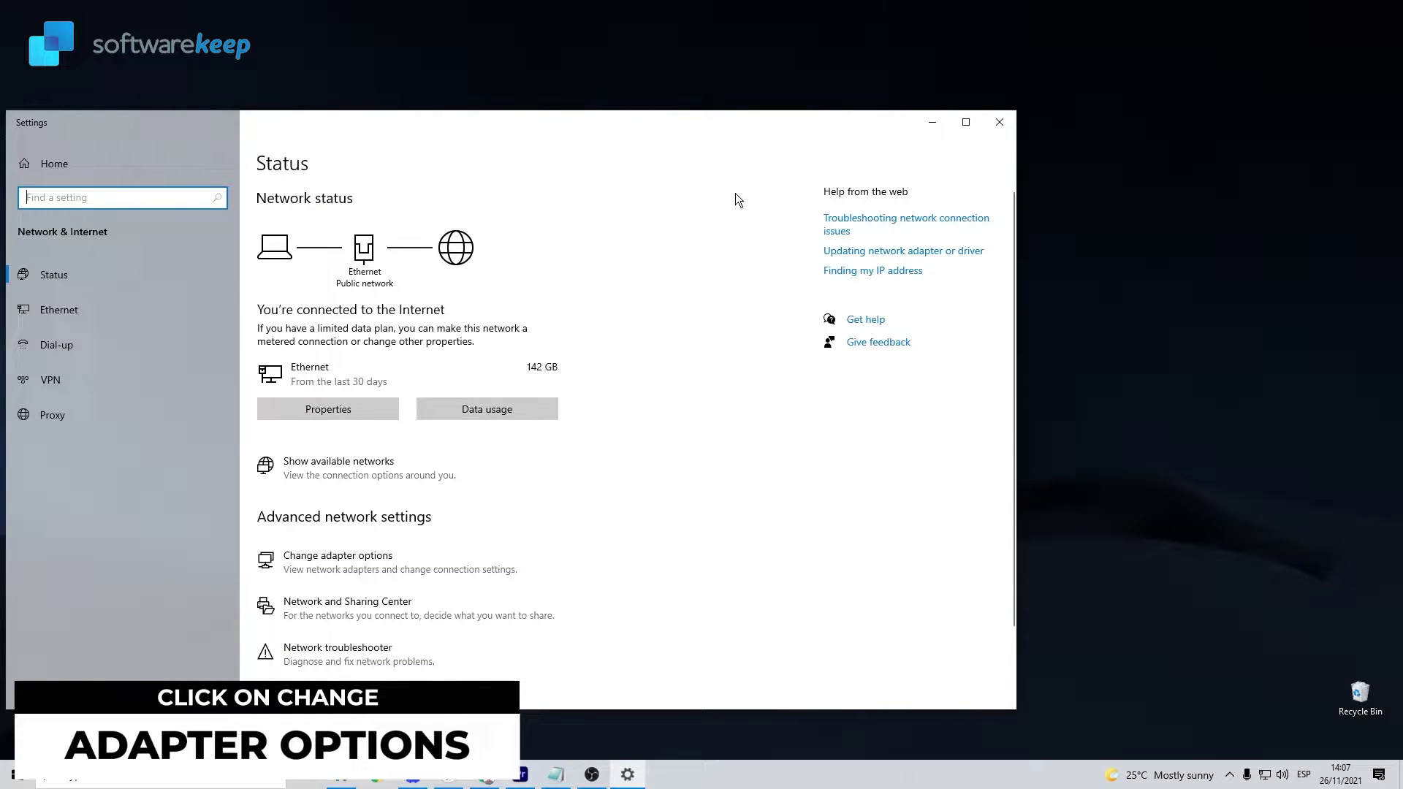
pyautogui.moveTo(677, 125); pyautogui.dragTo(875, 94)
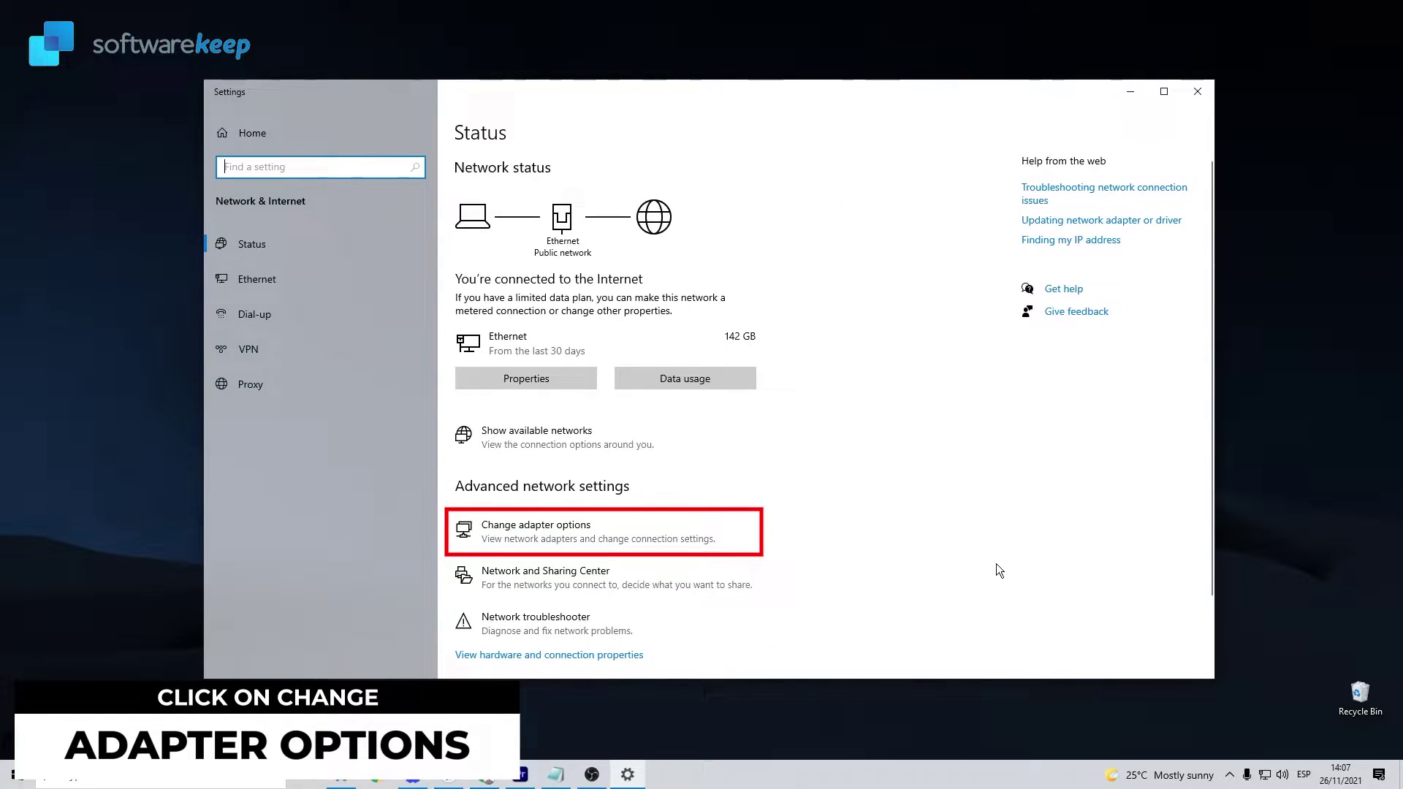
pyautogui.click(670, 531)
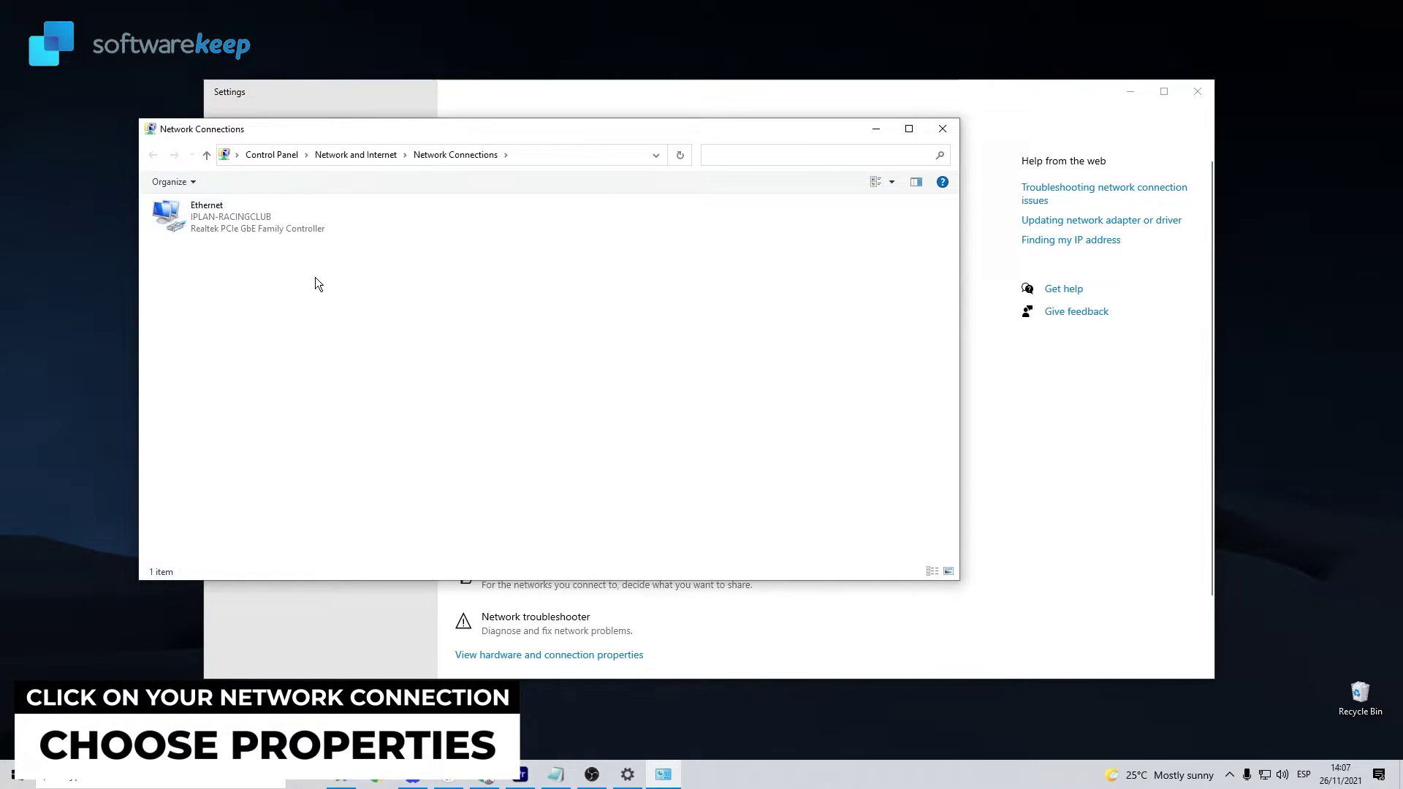
# Step: In Ethernet's TCP/IPv4 properties, enter manual DNS servers 1.1.1.1 preferred and 1.0.0.1 alternate
pyautogui.rightClick(277, 223)
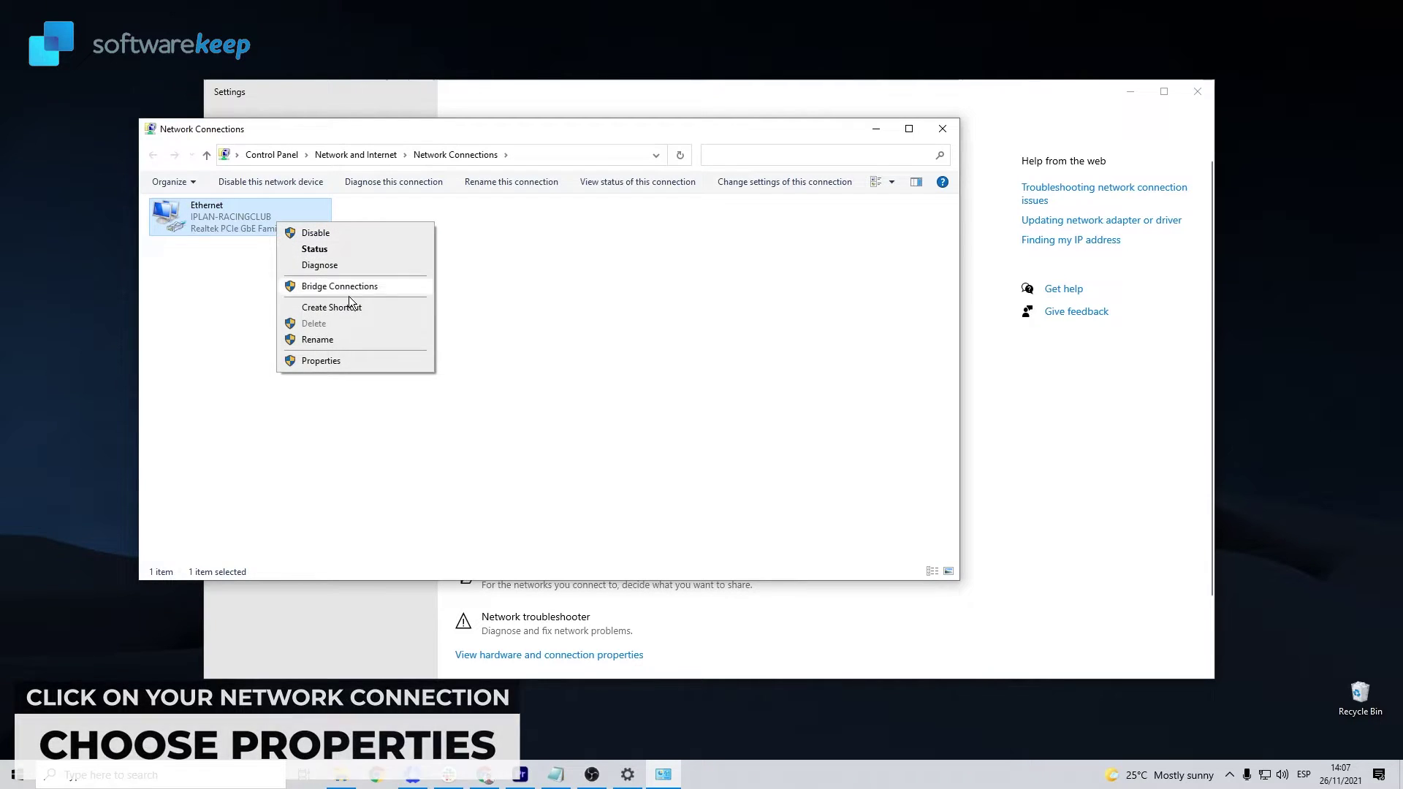
pyautogui.click(335, 361)
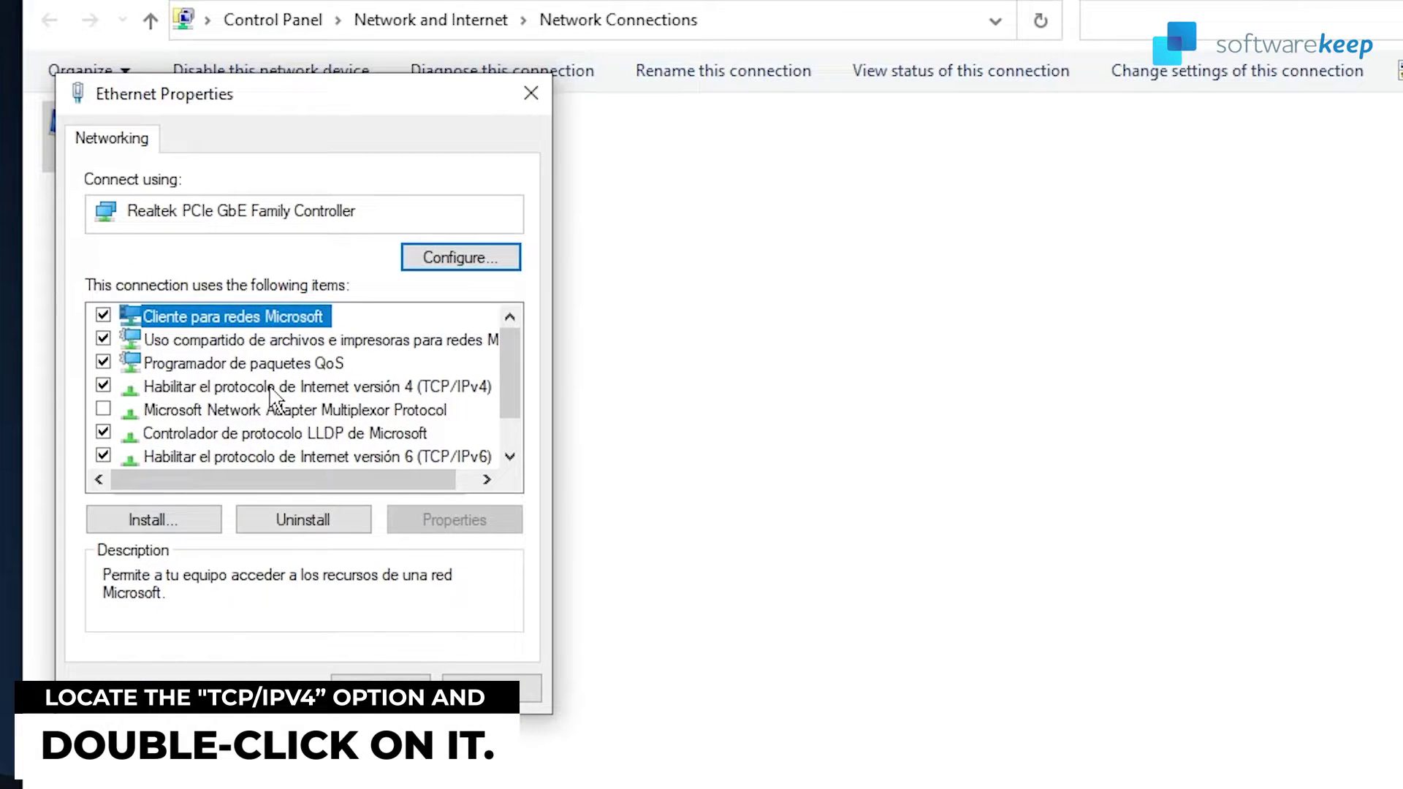
pyautogui.doubleClick(309, 387)
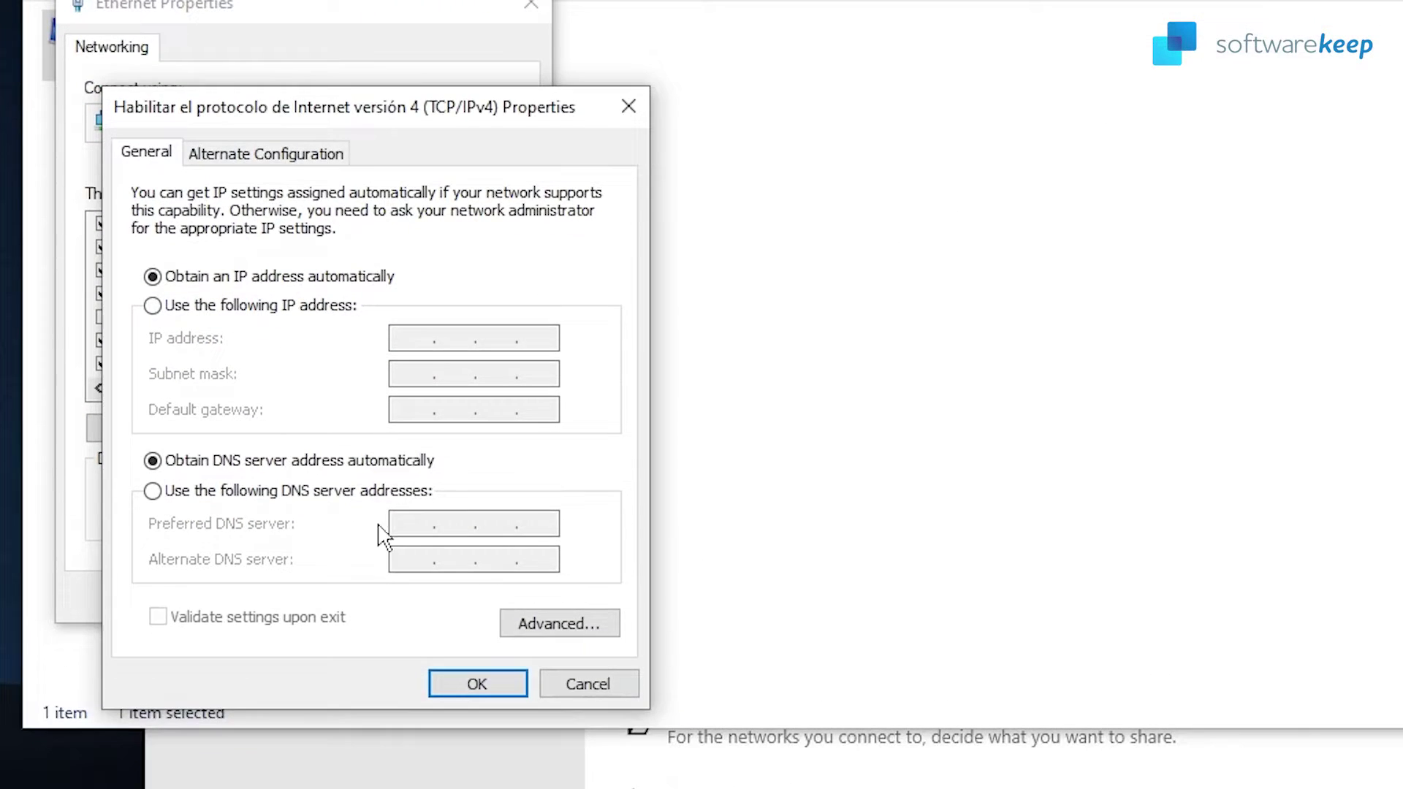
pyautogui.click(152, 582)
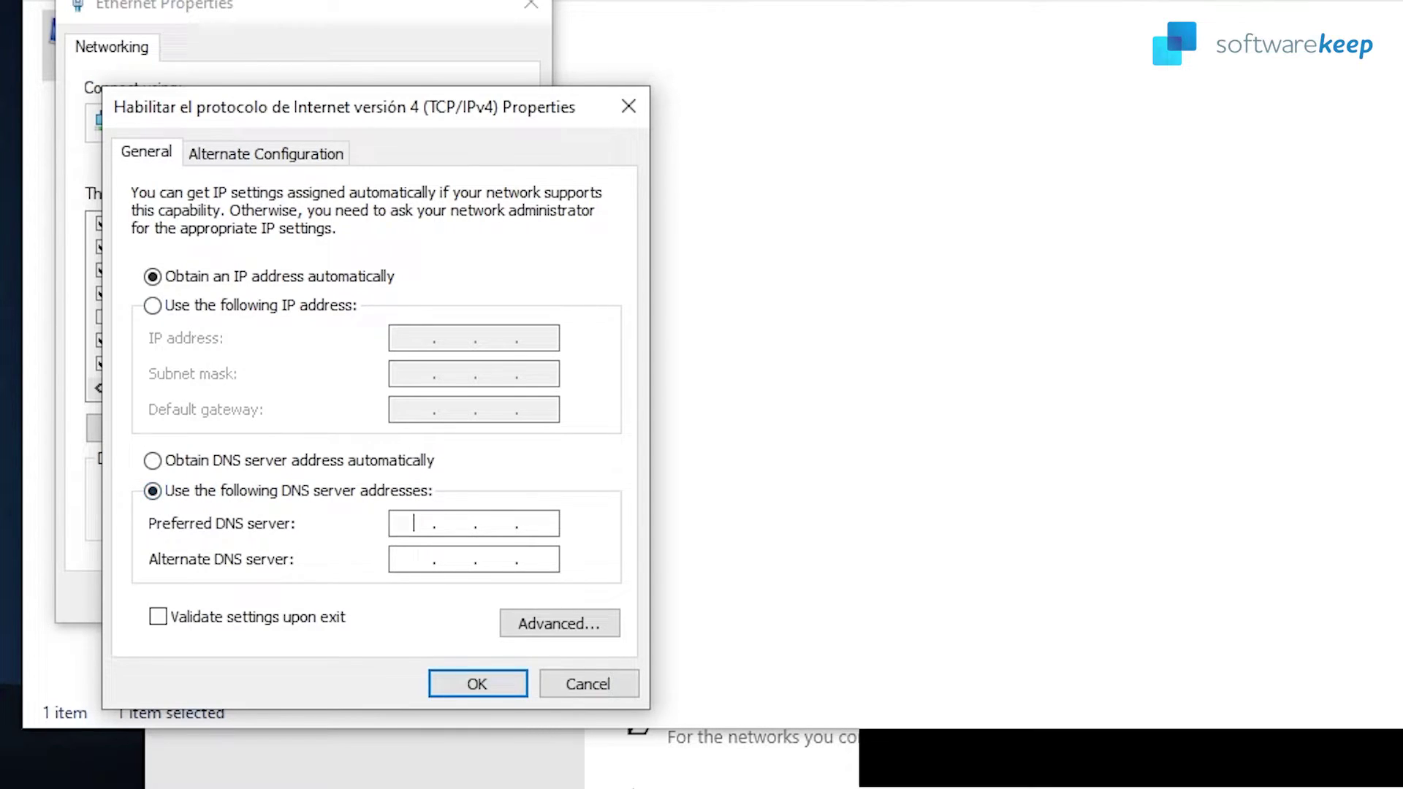
pyautogui.write('1')
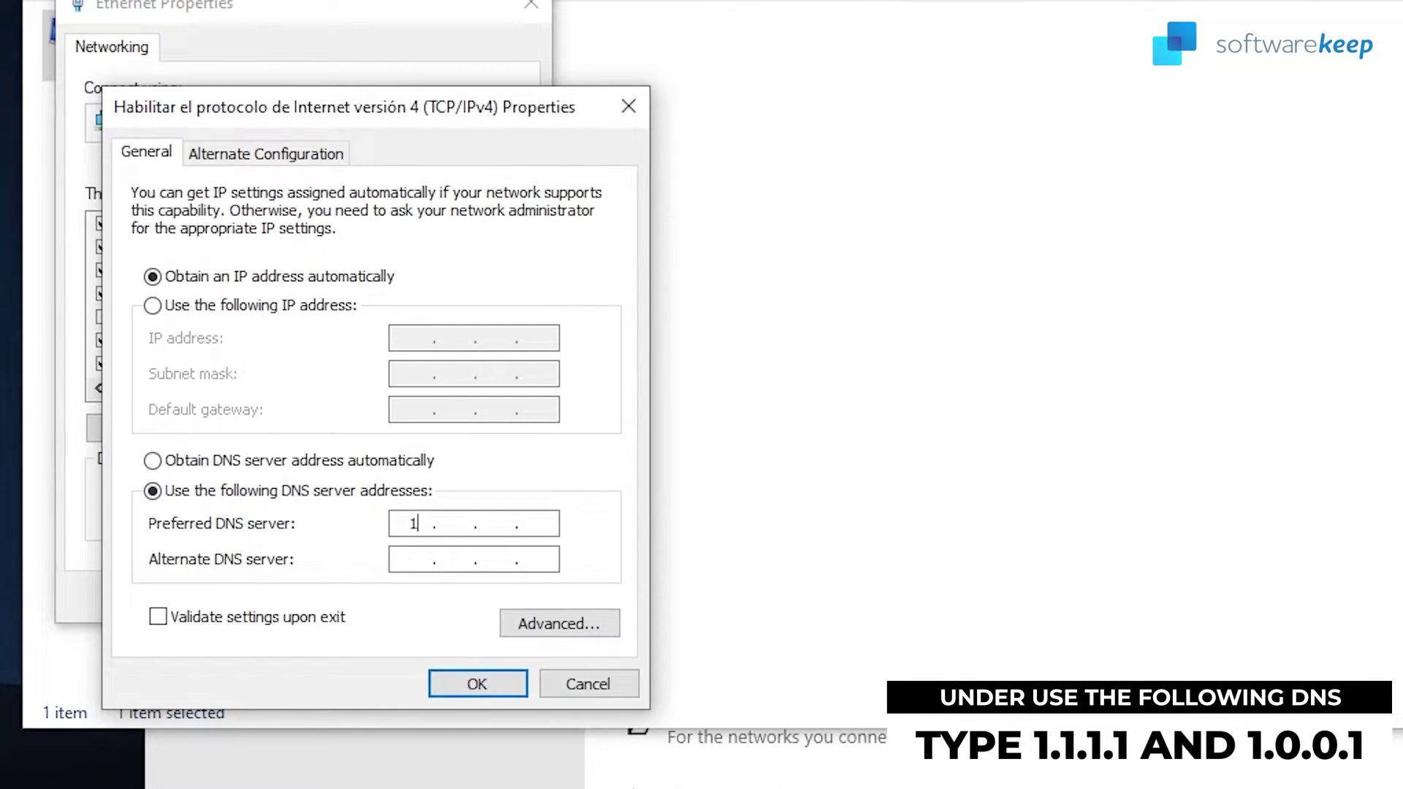
pyautogui.write('.1.1.1')
pyautogui.click(439, 556)
pyautogui.write('1 . .')
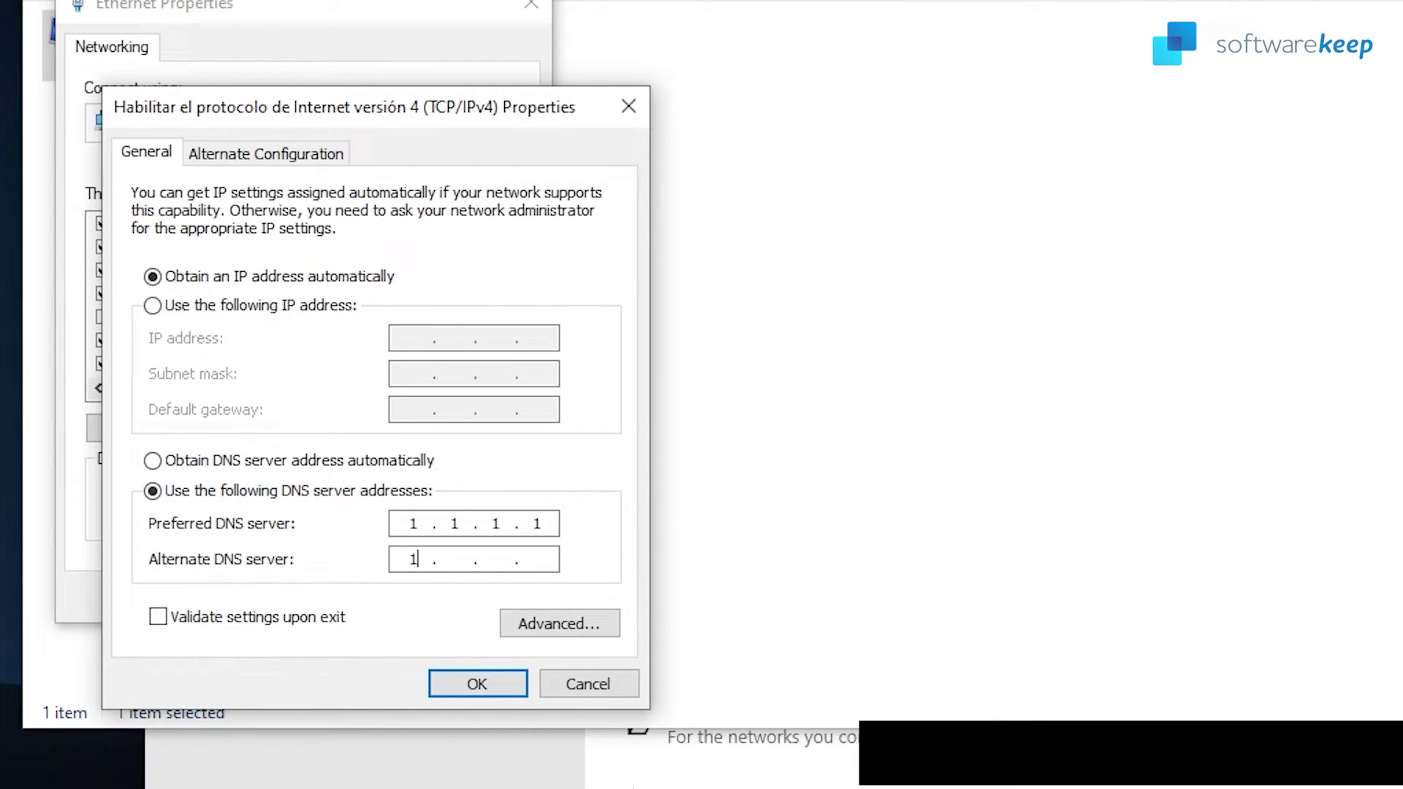
pyautogui.write('.0.0.1')
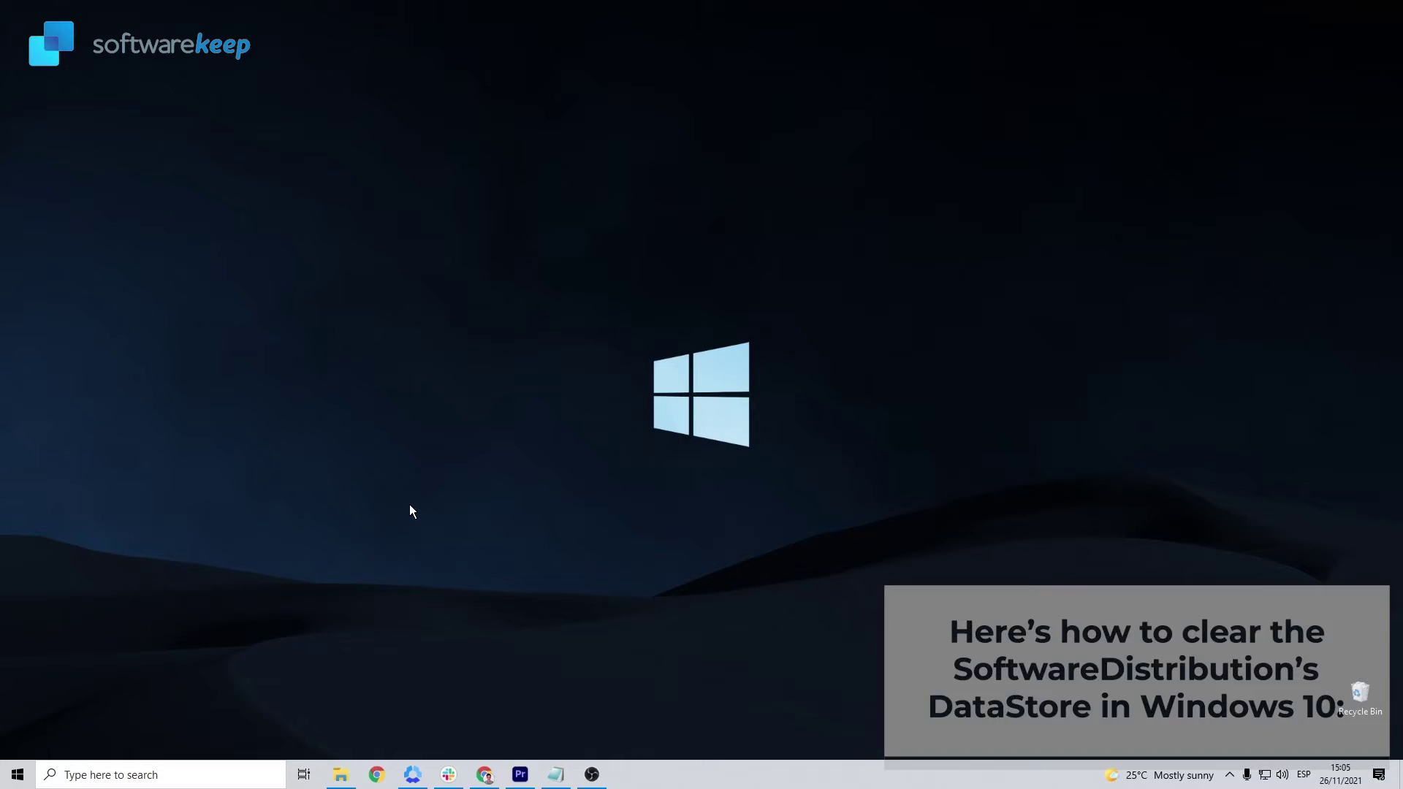
# Step: Bring up the Run box with %windir%\SoftwareDistribution\DataStore entered as the path
pyautogui.press('super+r')
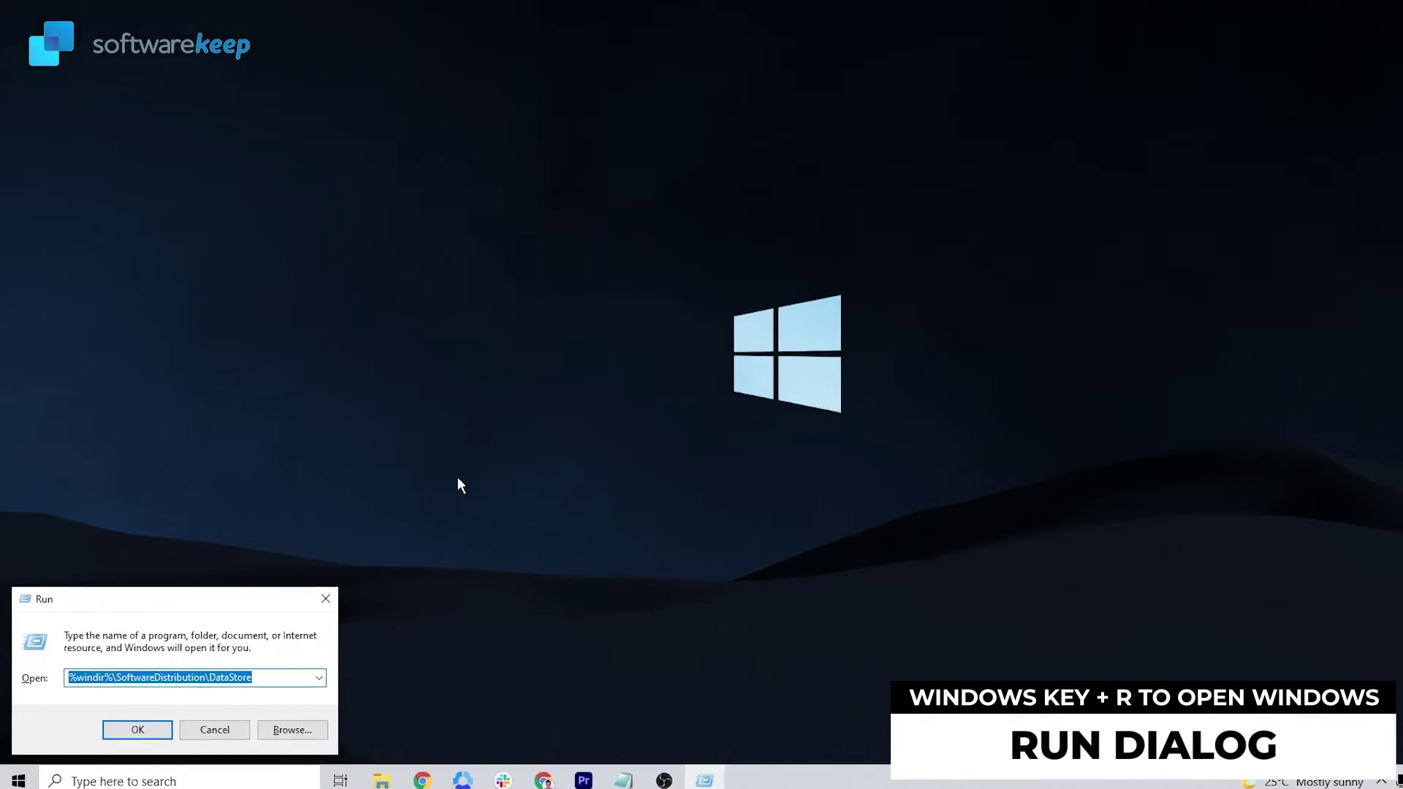
pyautogui.click(248, 682)
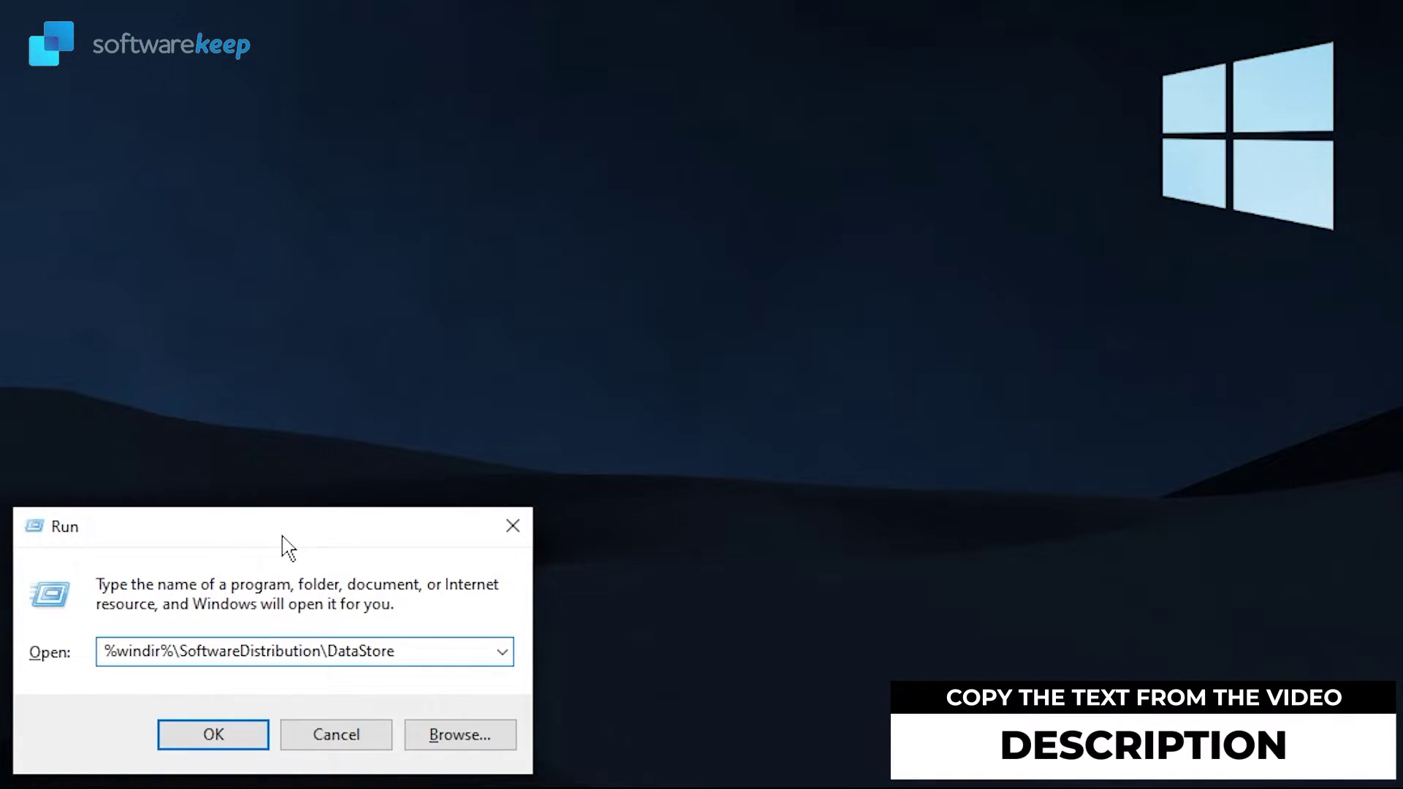
# Step: In the DataStore folder, select the Logs folder and both files and delete them
pyautogui.click(237, 736)
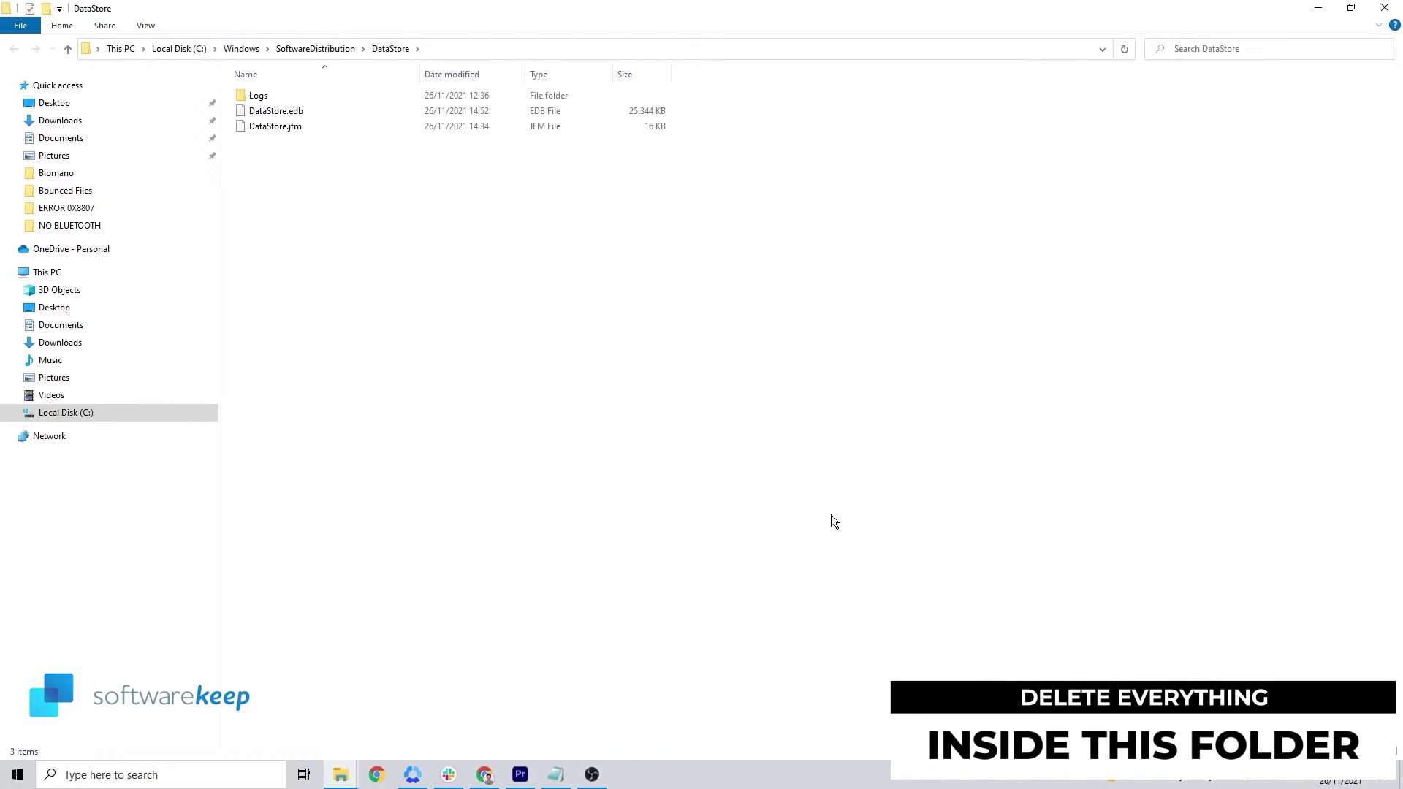
pyautogui.hotkey('ctrl', 'a')
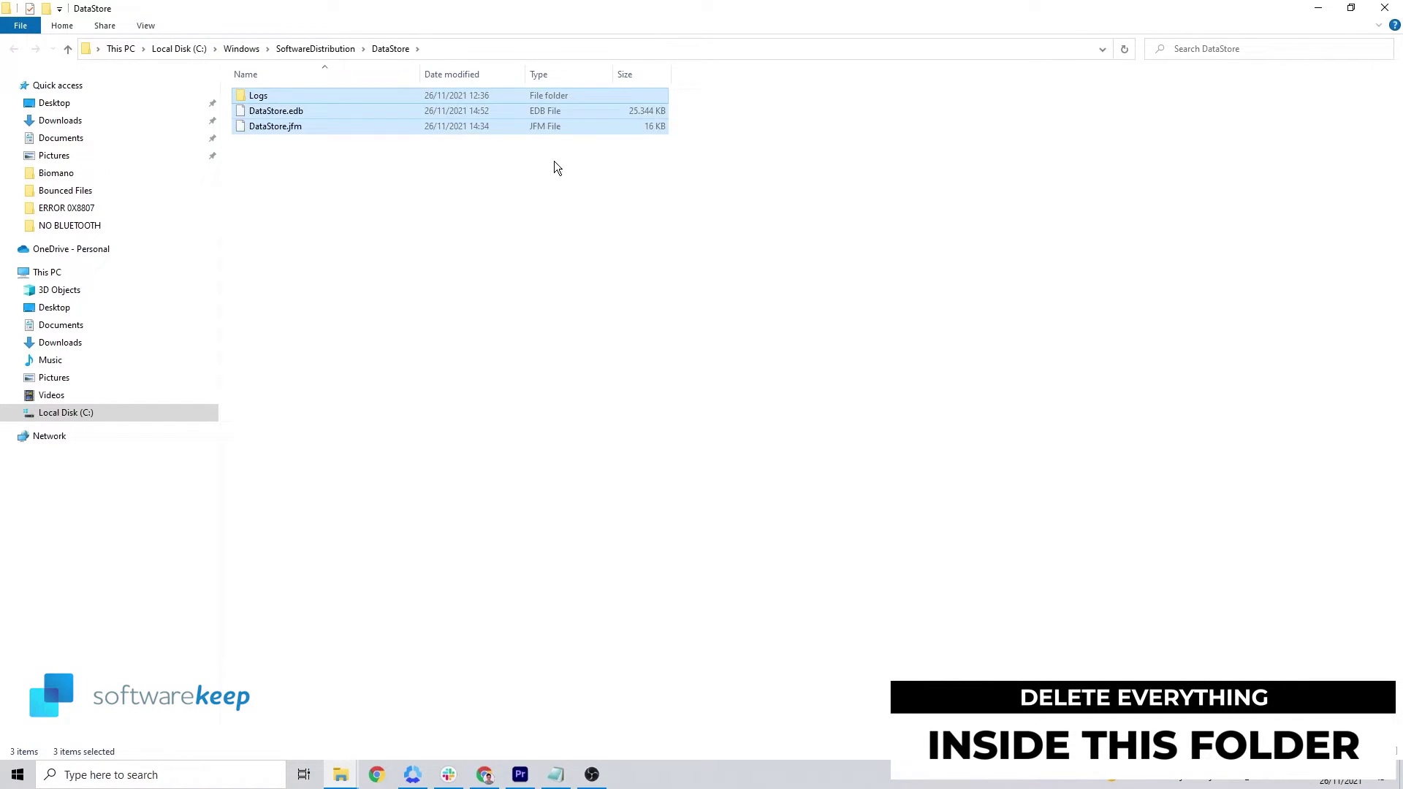
pyautogui.moveTo(443, 159); pyautogui.dragTo(248, 89)
pyautogui.rightClick(261, 92)
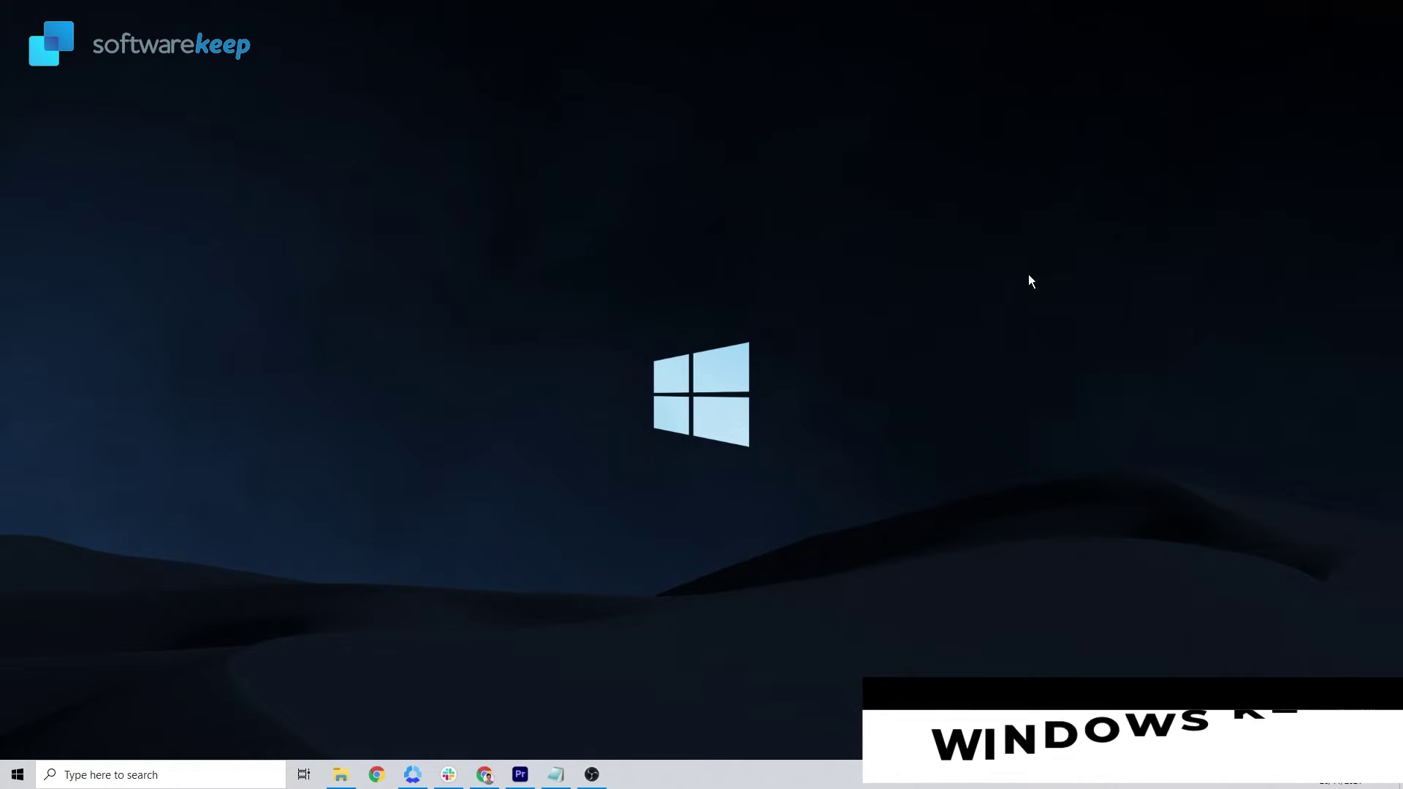
# Step: Open Update & Security with Win+I and run Check for updates on the Windows Update page
pyautogui.press('super+i')
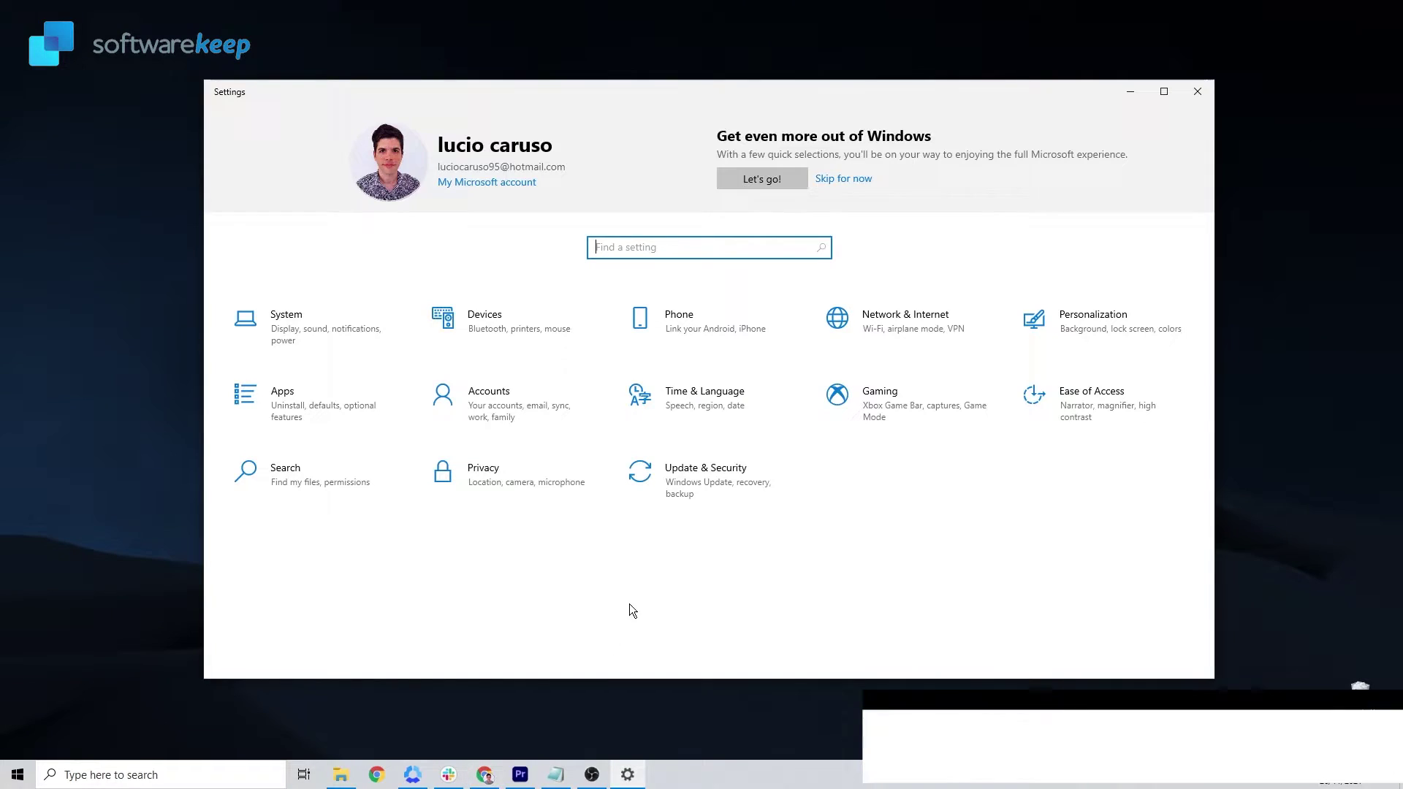
pyautogui.click(679, 501)
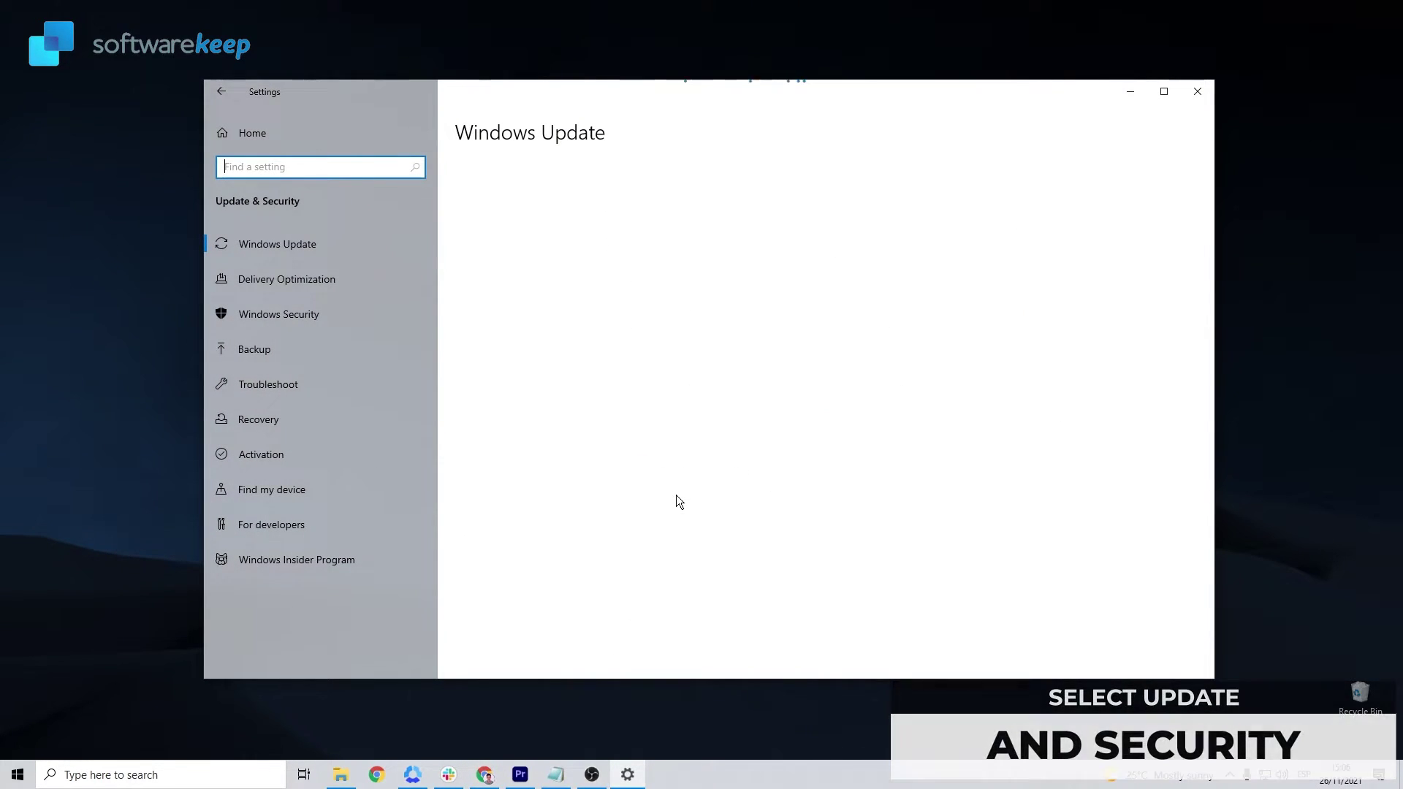
pyautogui.click(324, 247)
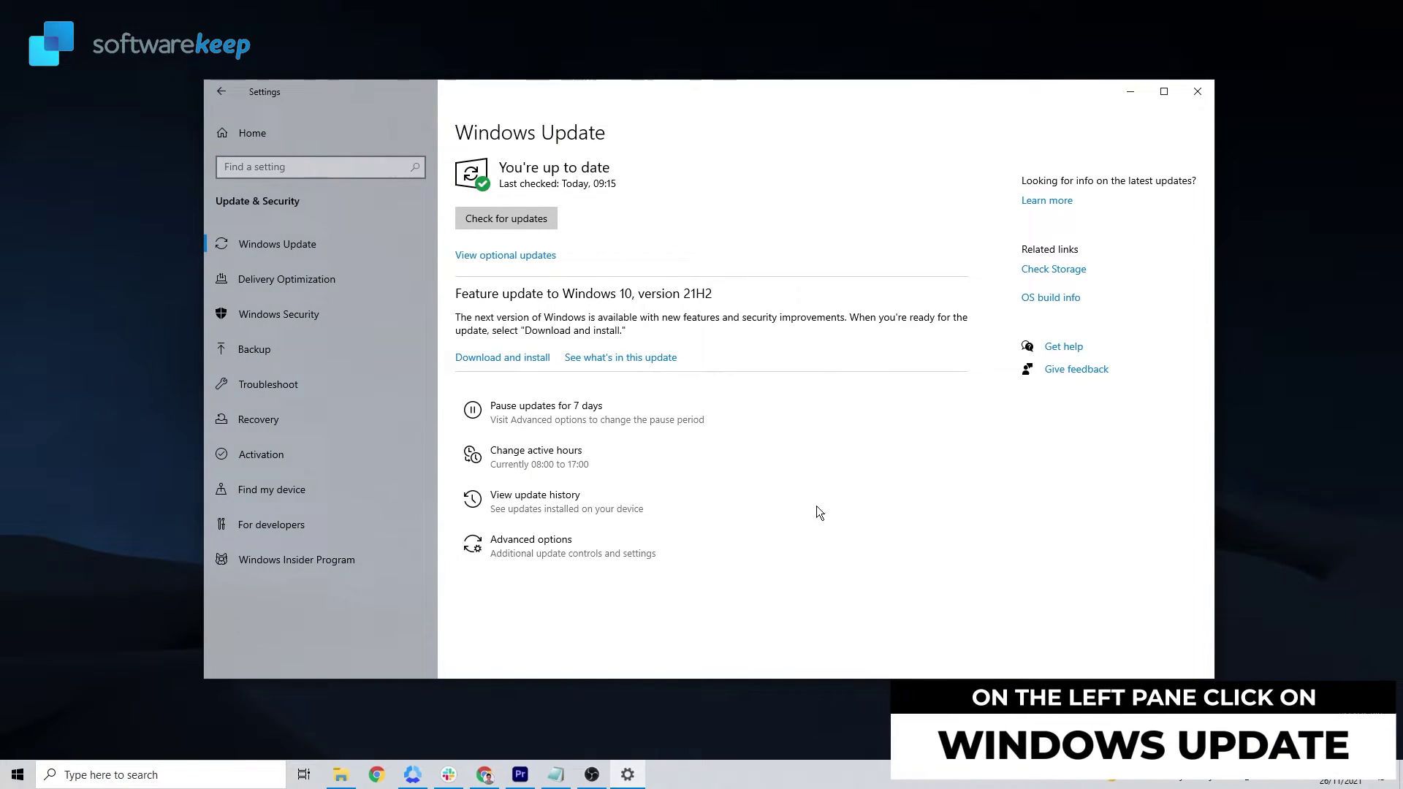
pyautogui.click(528, 221)
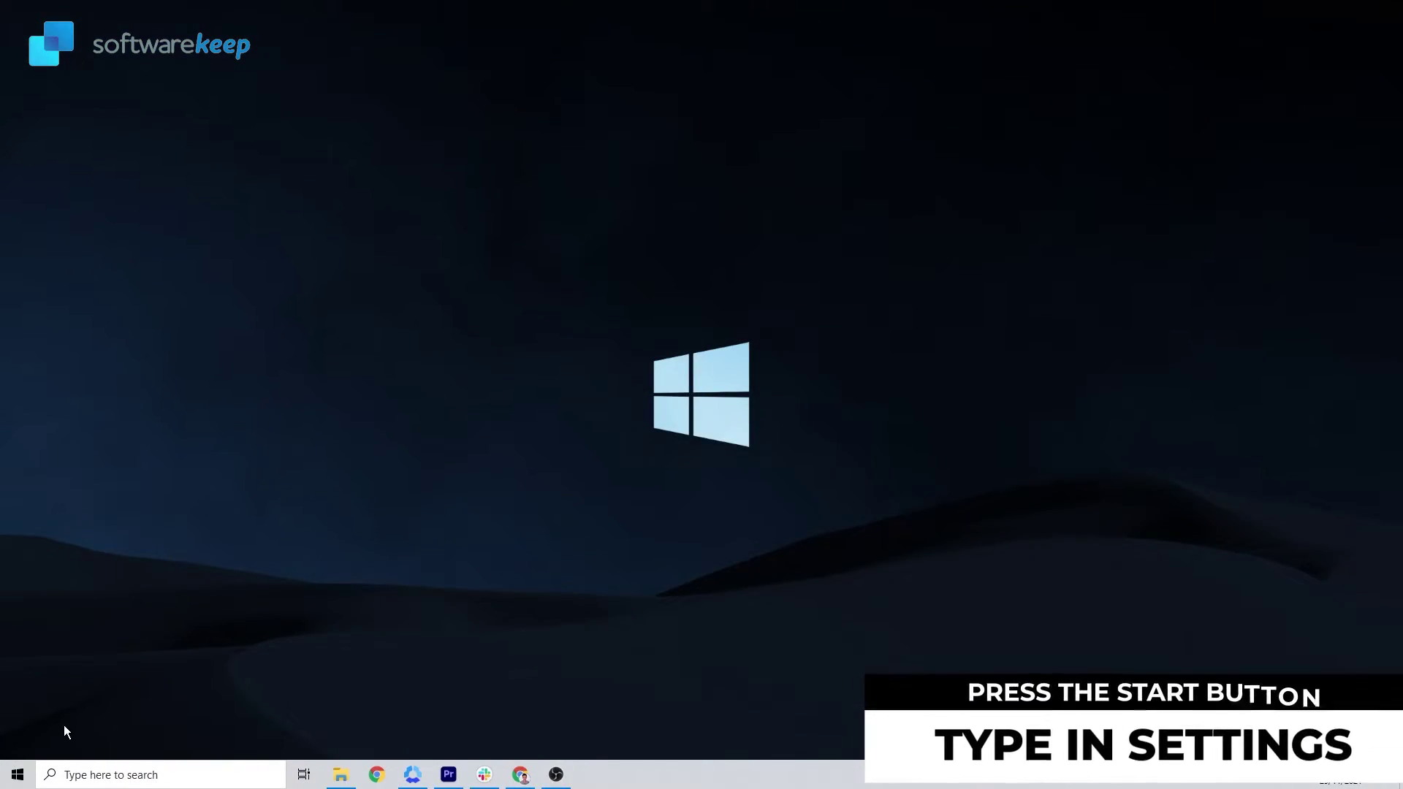
# Step: Open Settings > Apps, filter the app list by 'STORE', and expand the Microsoft Store entry
pyautogui.click(18, 774)
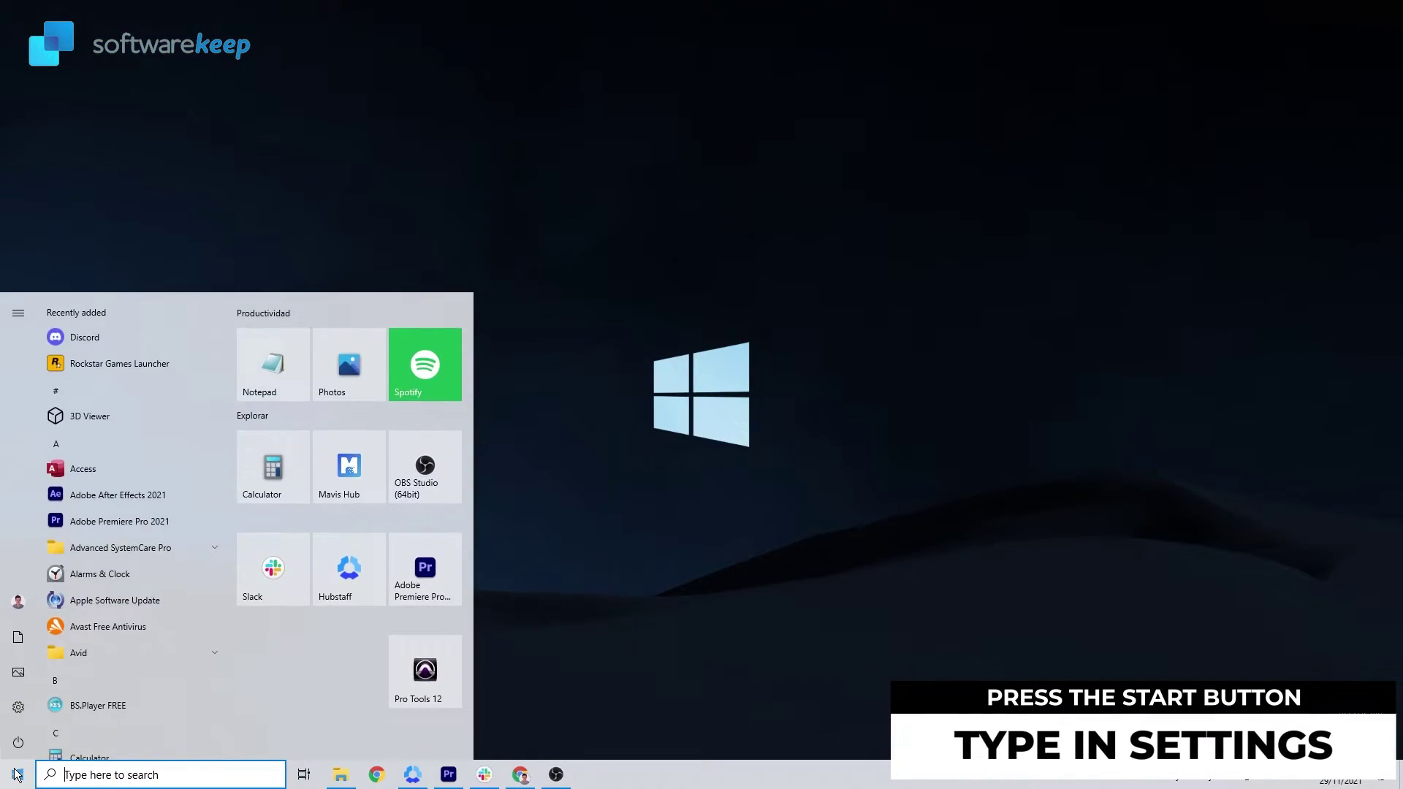
pyautogui.write('SETTINGS')
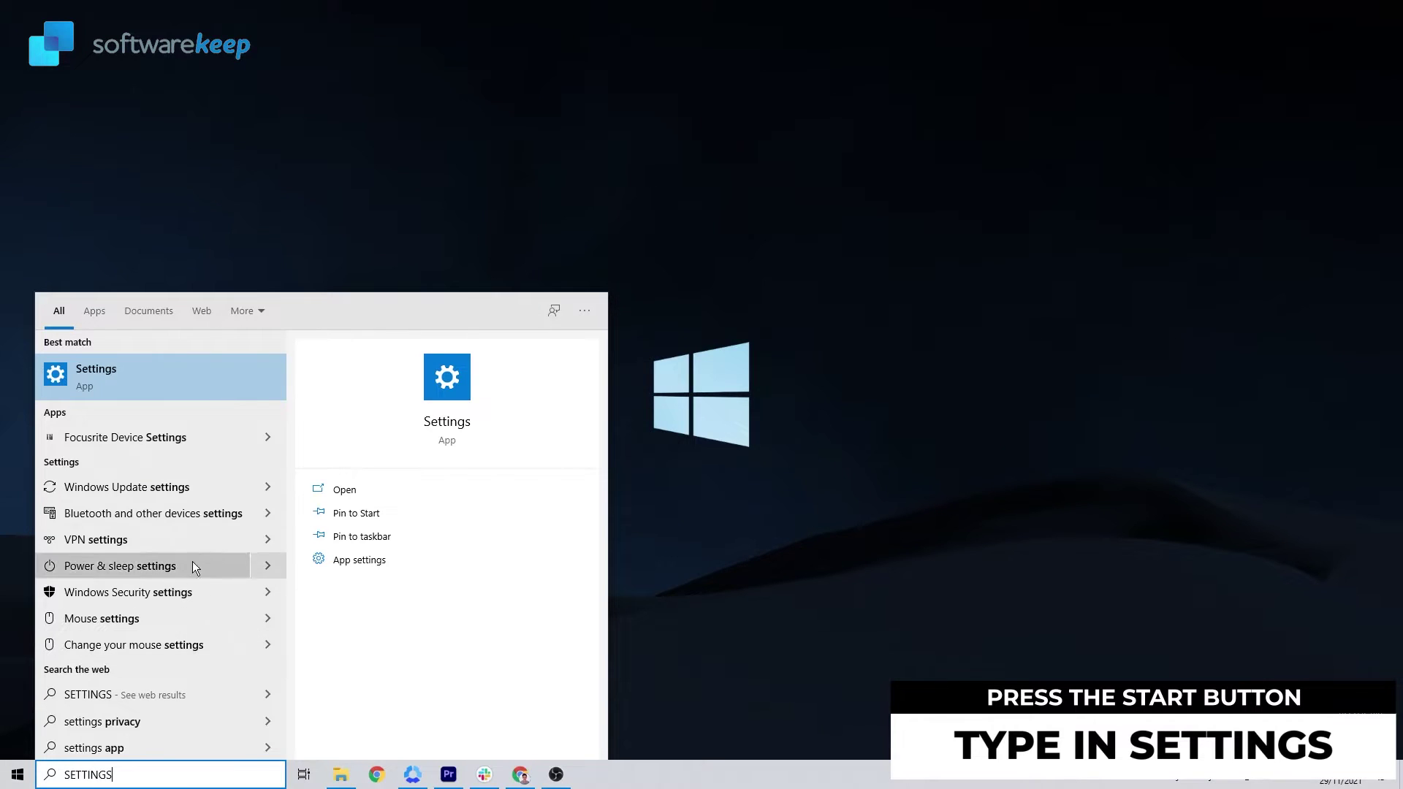
pyautogui.click(215, 379)
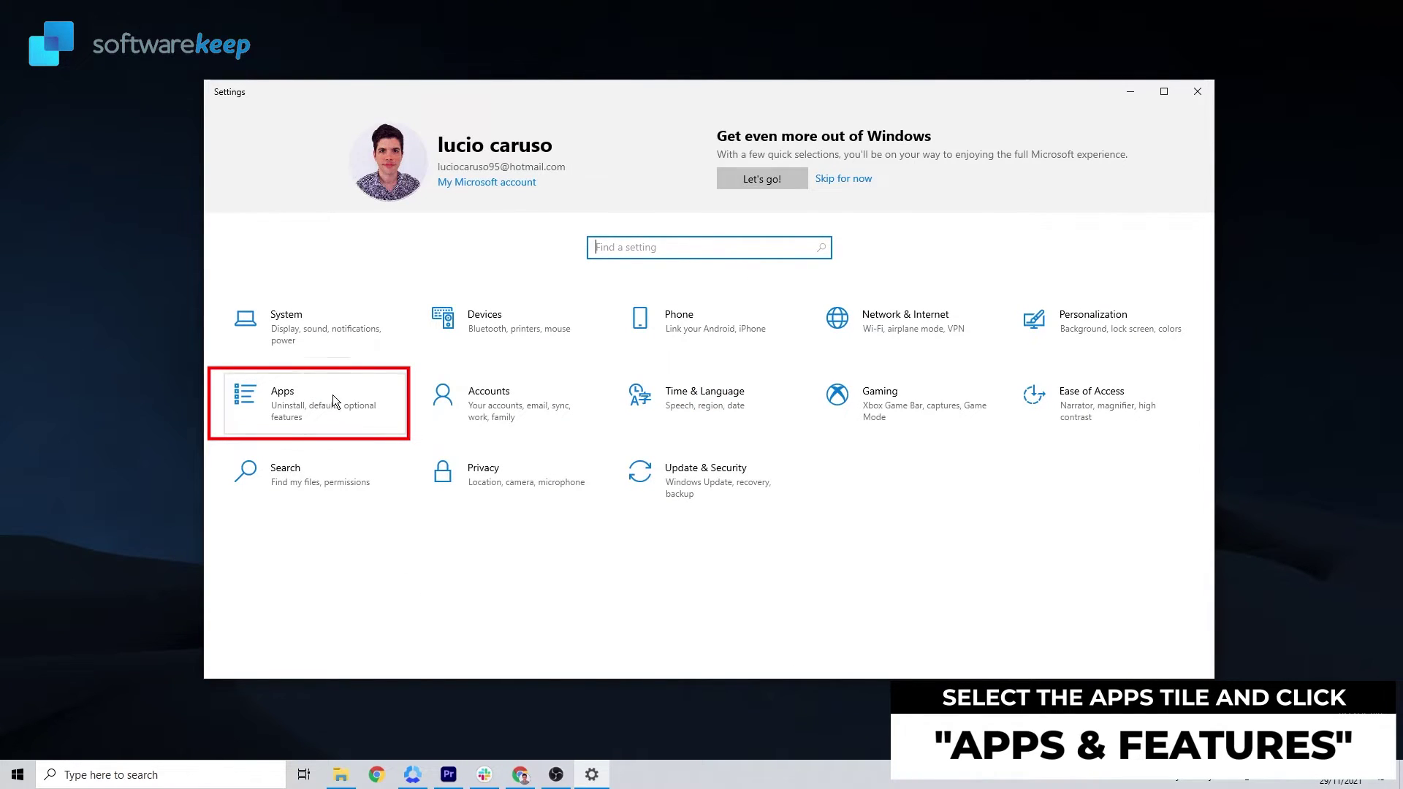
pyautogui.click(396, 414)
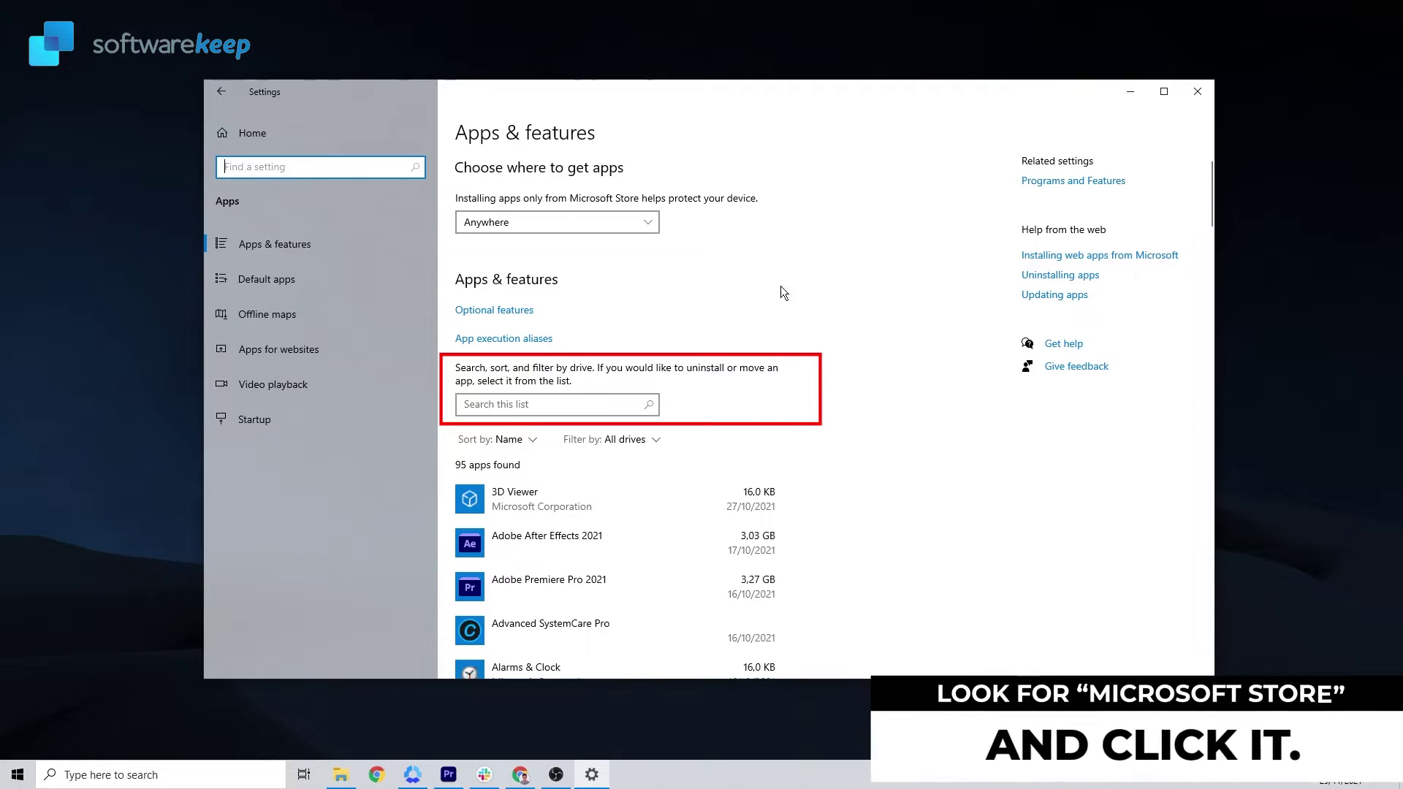
pyautogui.click(525, 403)
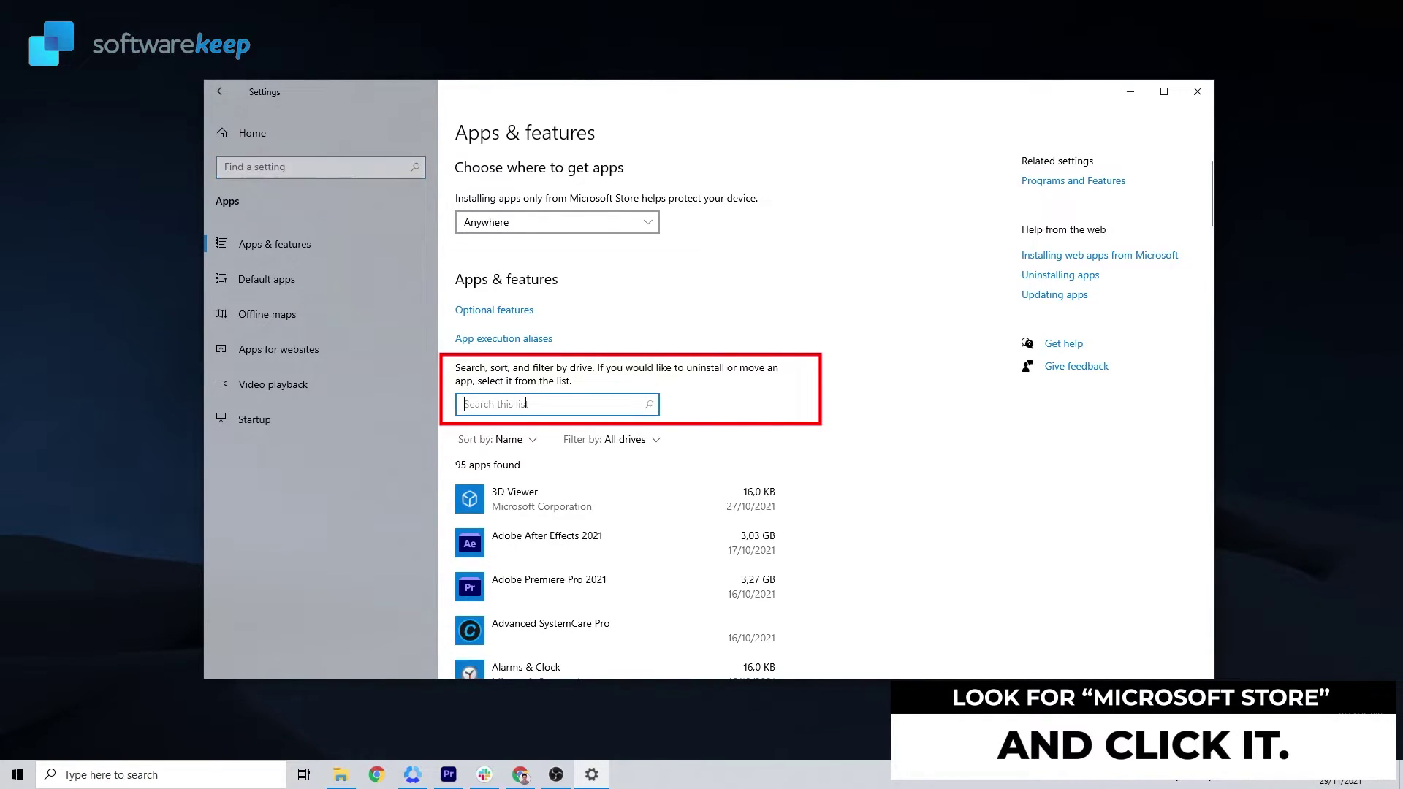
pyautogui.write('STORE')
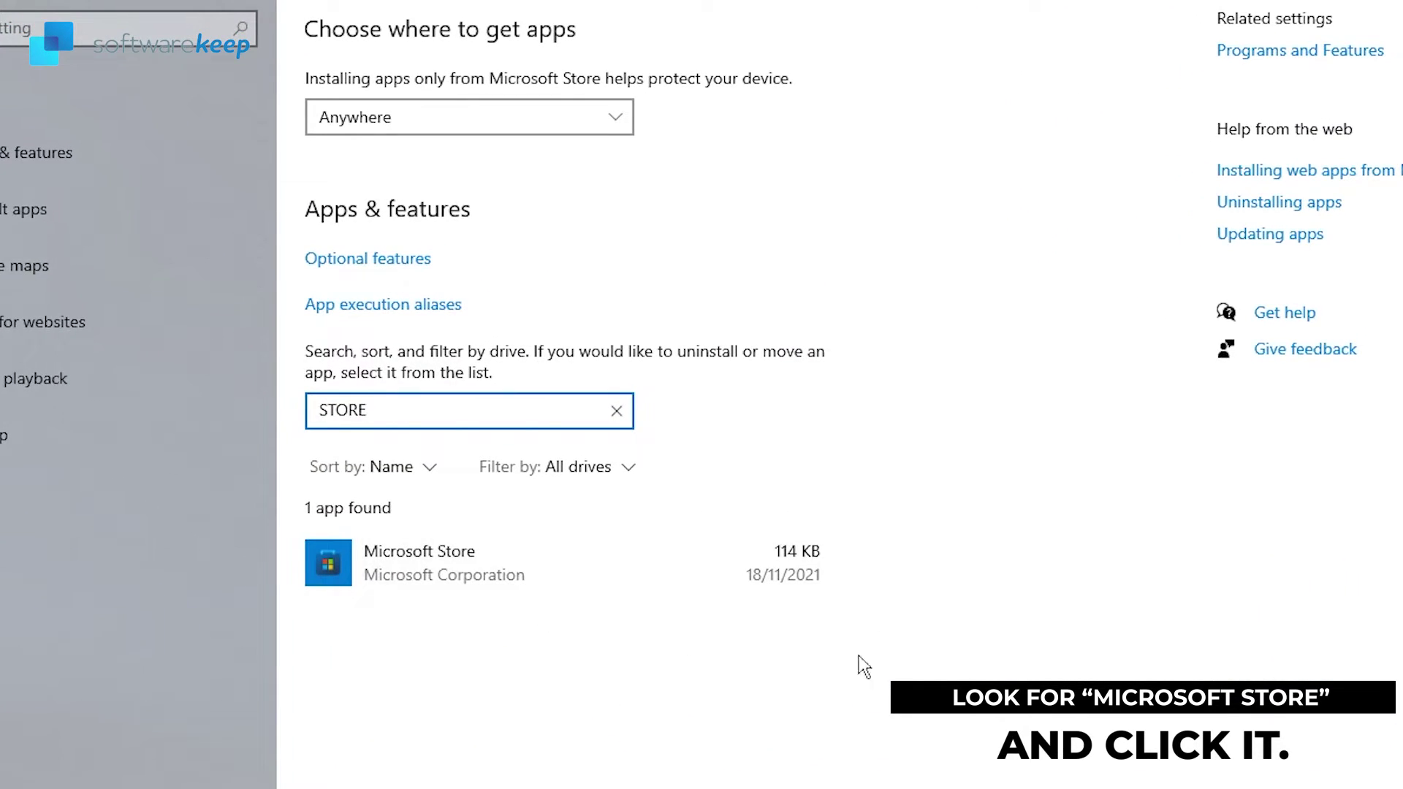
pyautogui.click(646, 588)
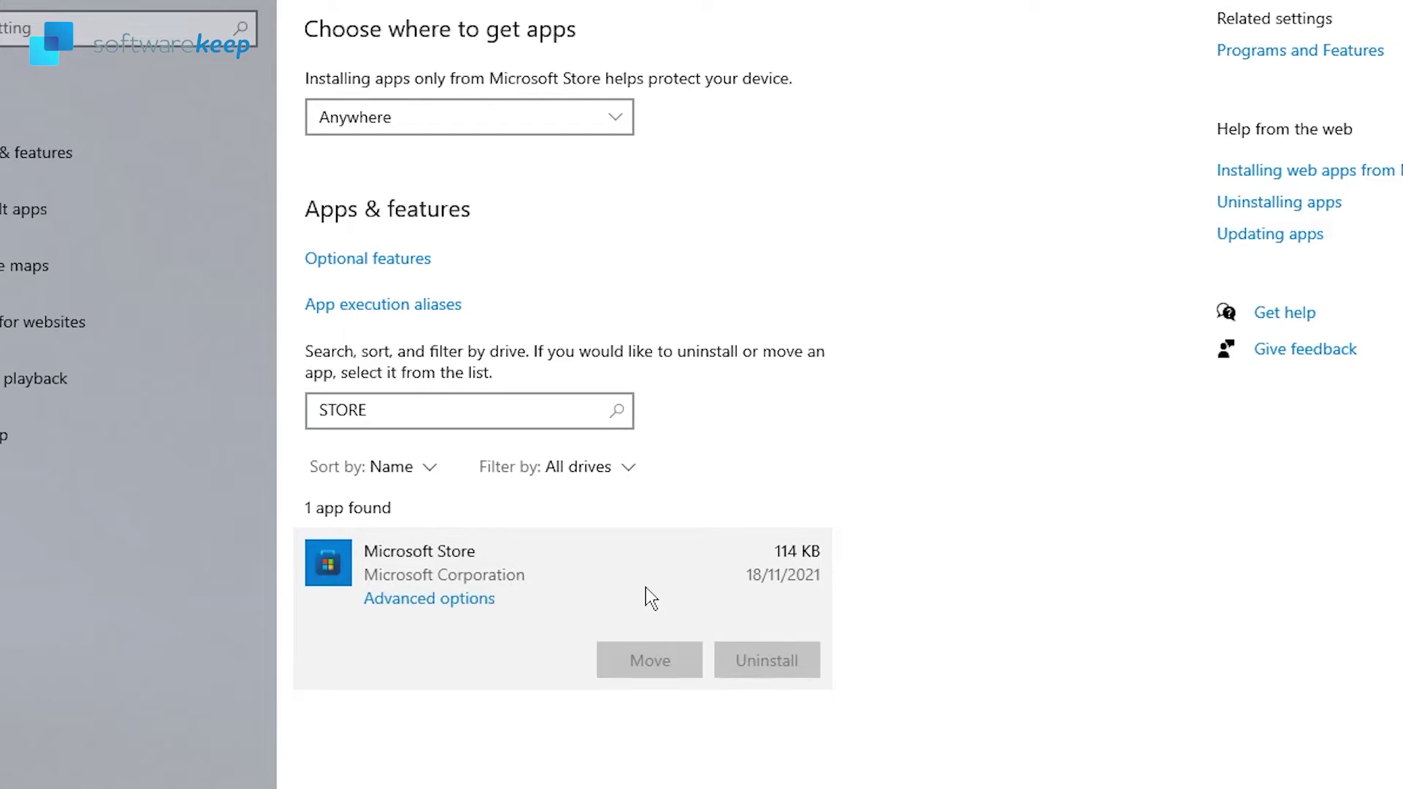
# Step: Open Microsoft Store's Advanced options and reset the app, confirming its data deletion
pyautogui.click(429, 605)
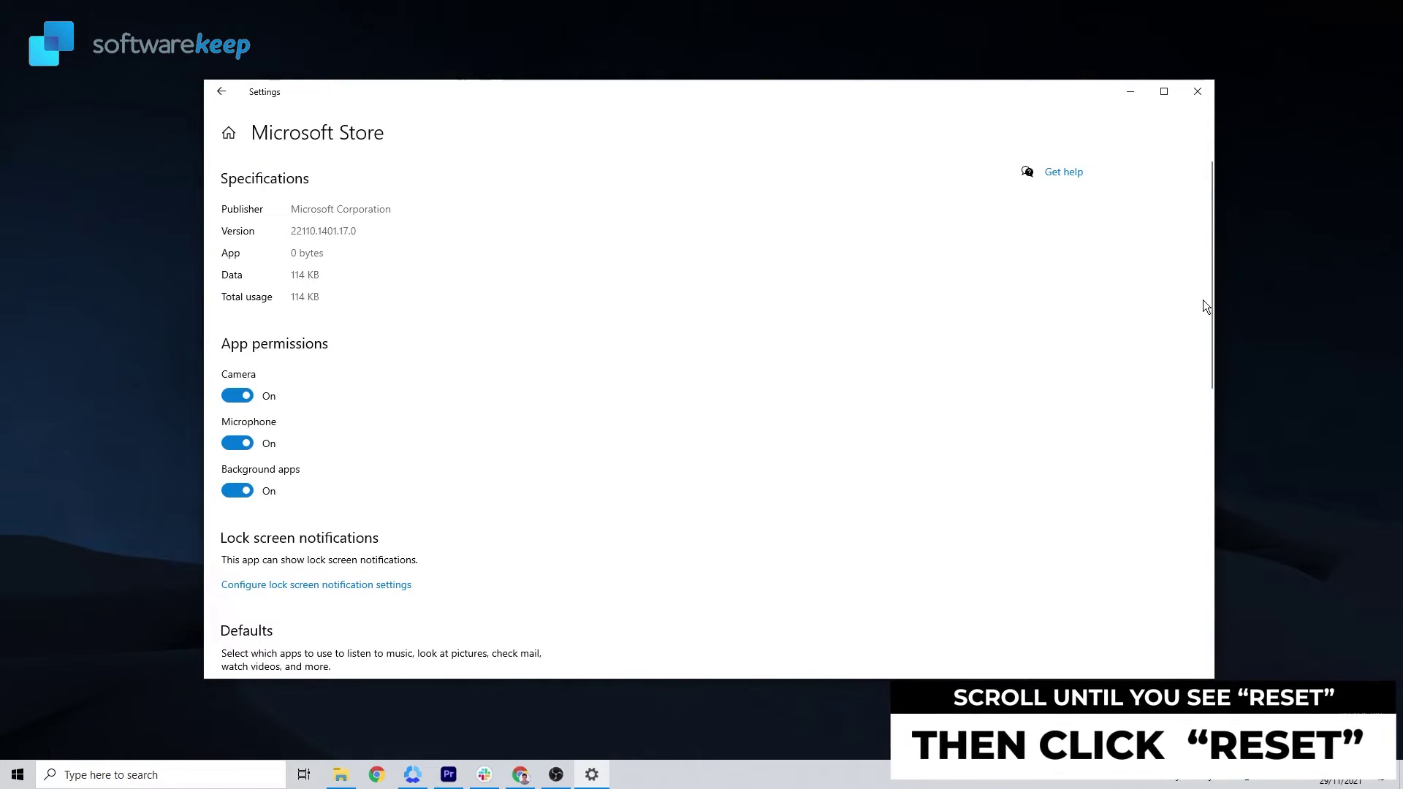
pyautogui.moveTo(1212, 296); pyautogui.dragTo(1204, 546)
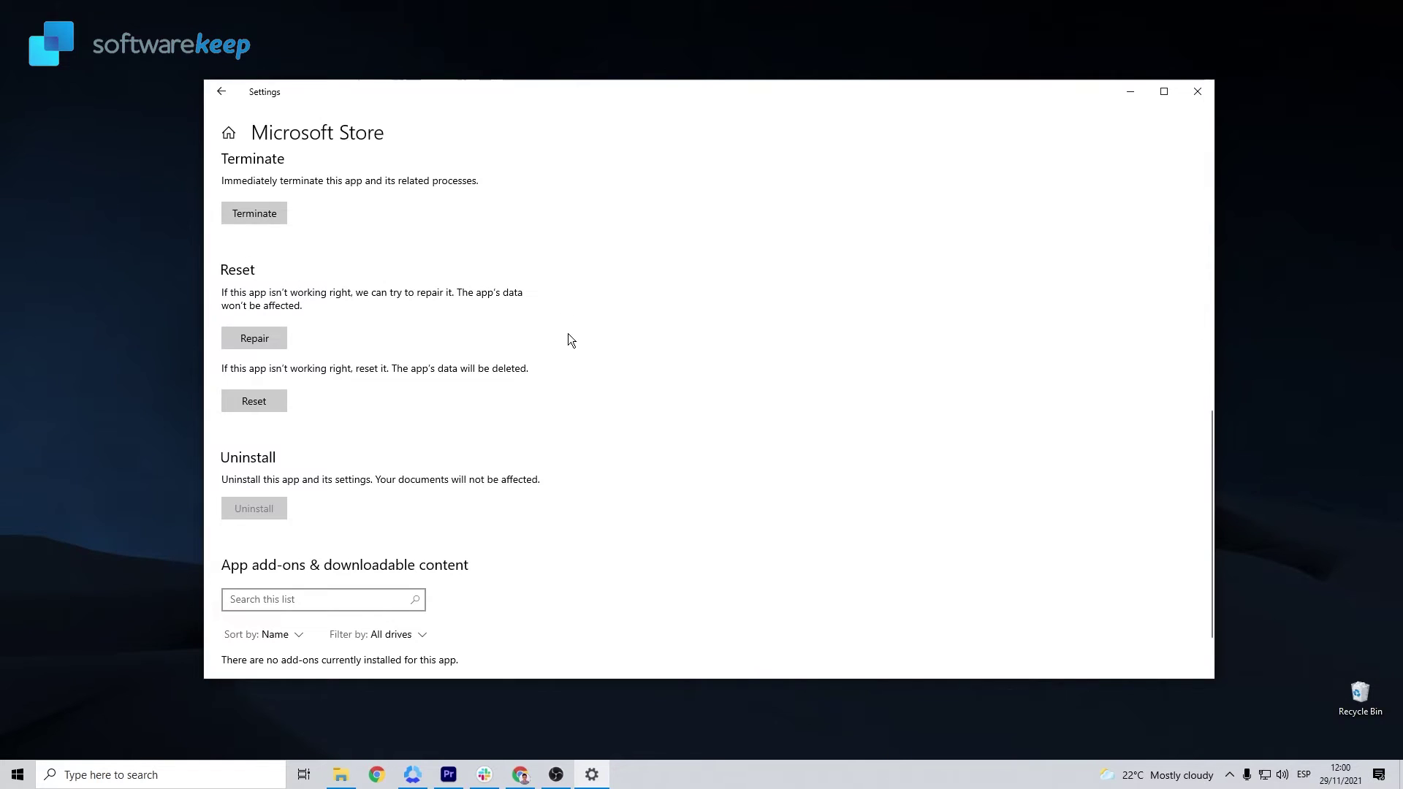
pyautogui.click(253, 401)
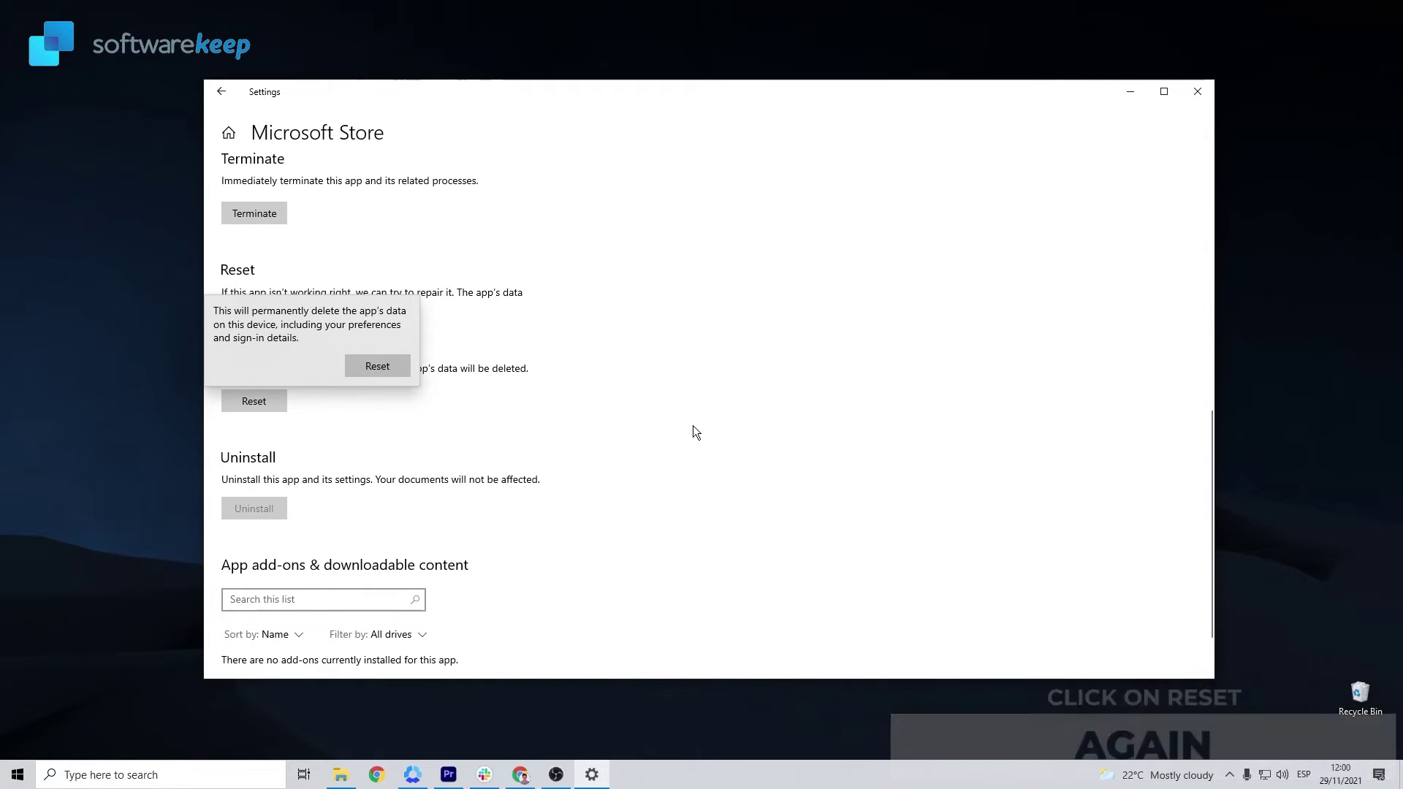
pyautogui.click(391, 367)
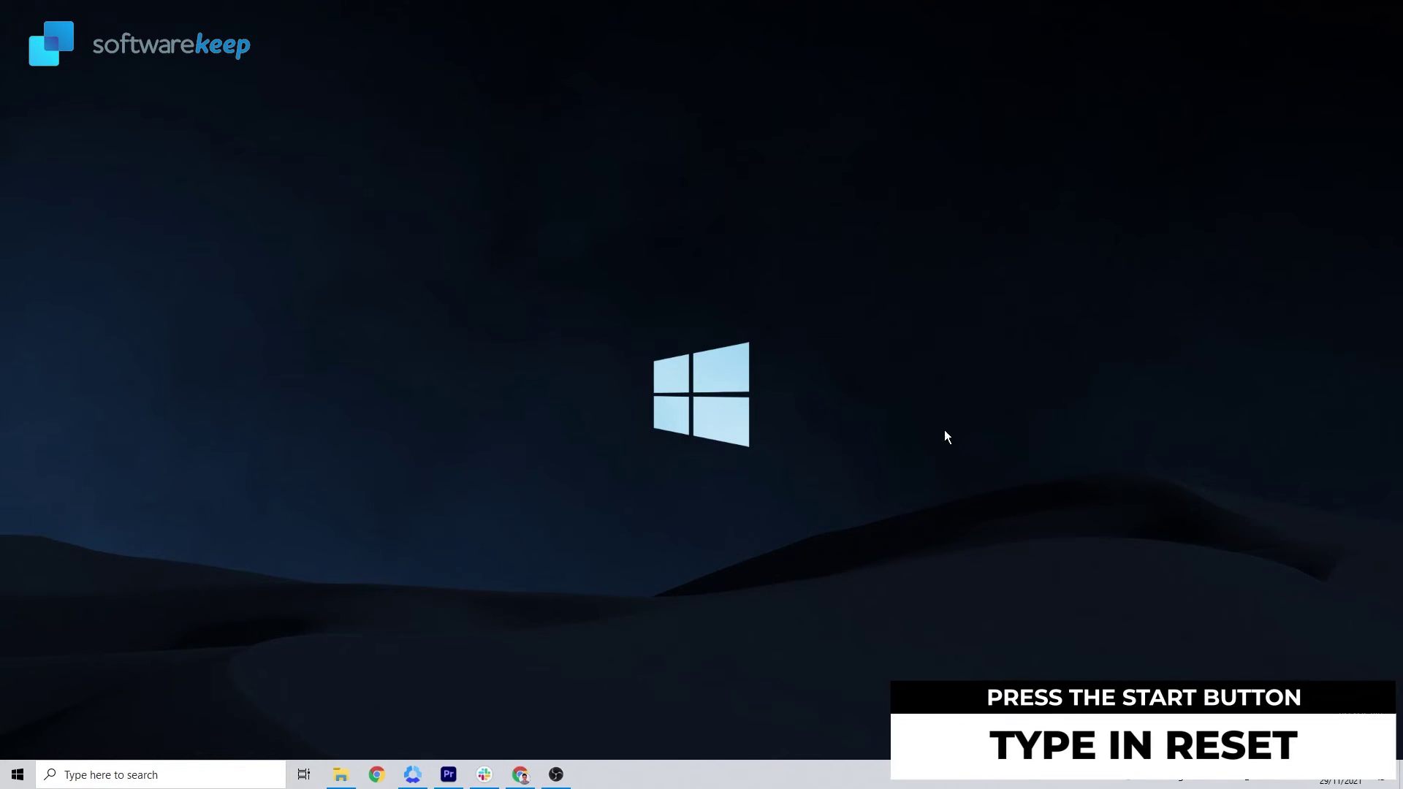
# Step: Search the Start menu for 'RESET' and open the Reset this PC result
pyautogui.click(28, 778)
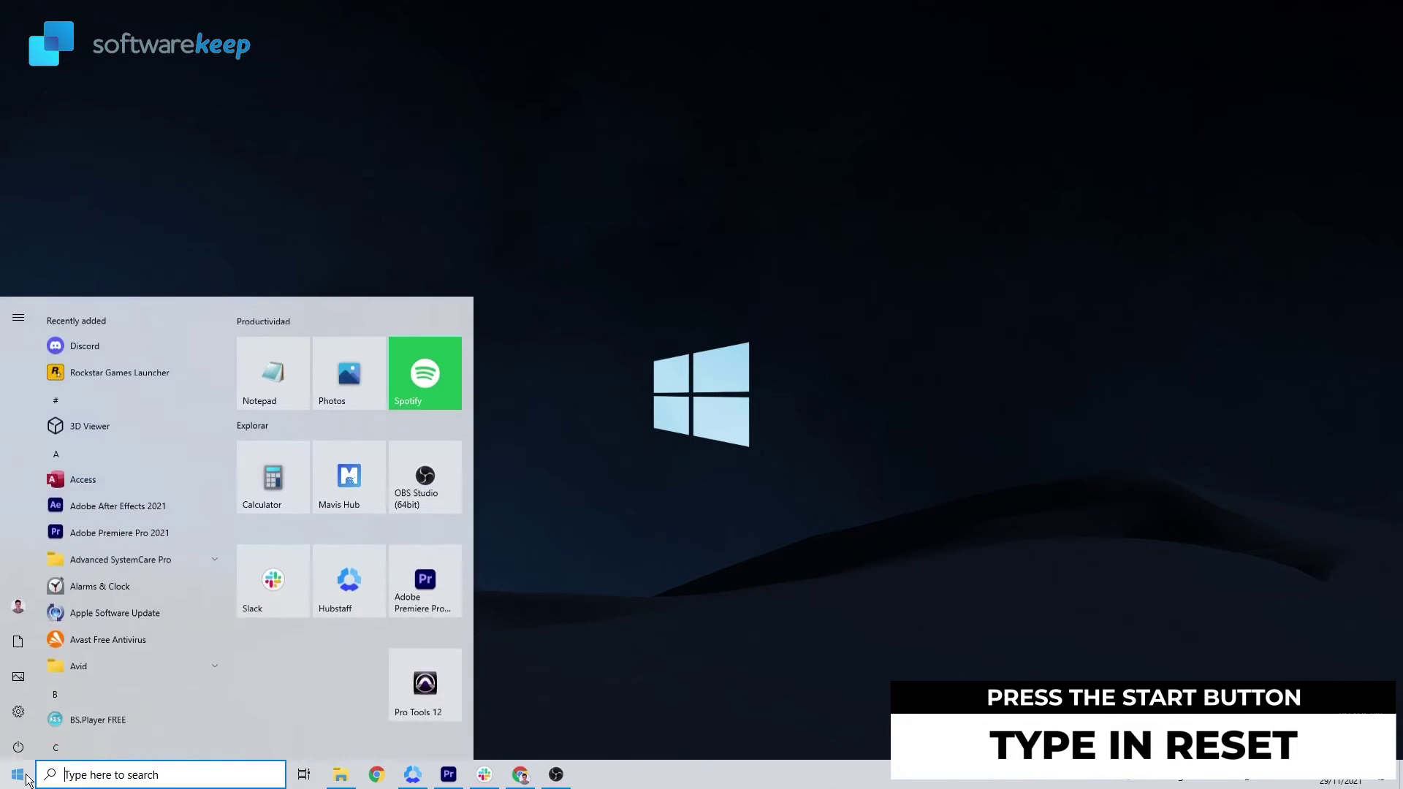
pyautogui.click(66, 776)
pyautogui.write('RESET')
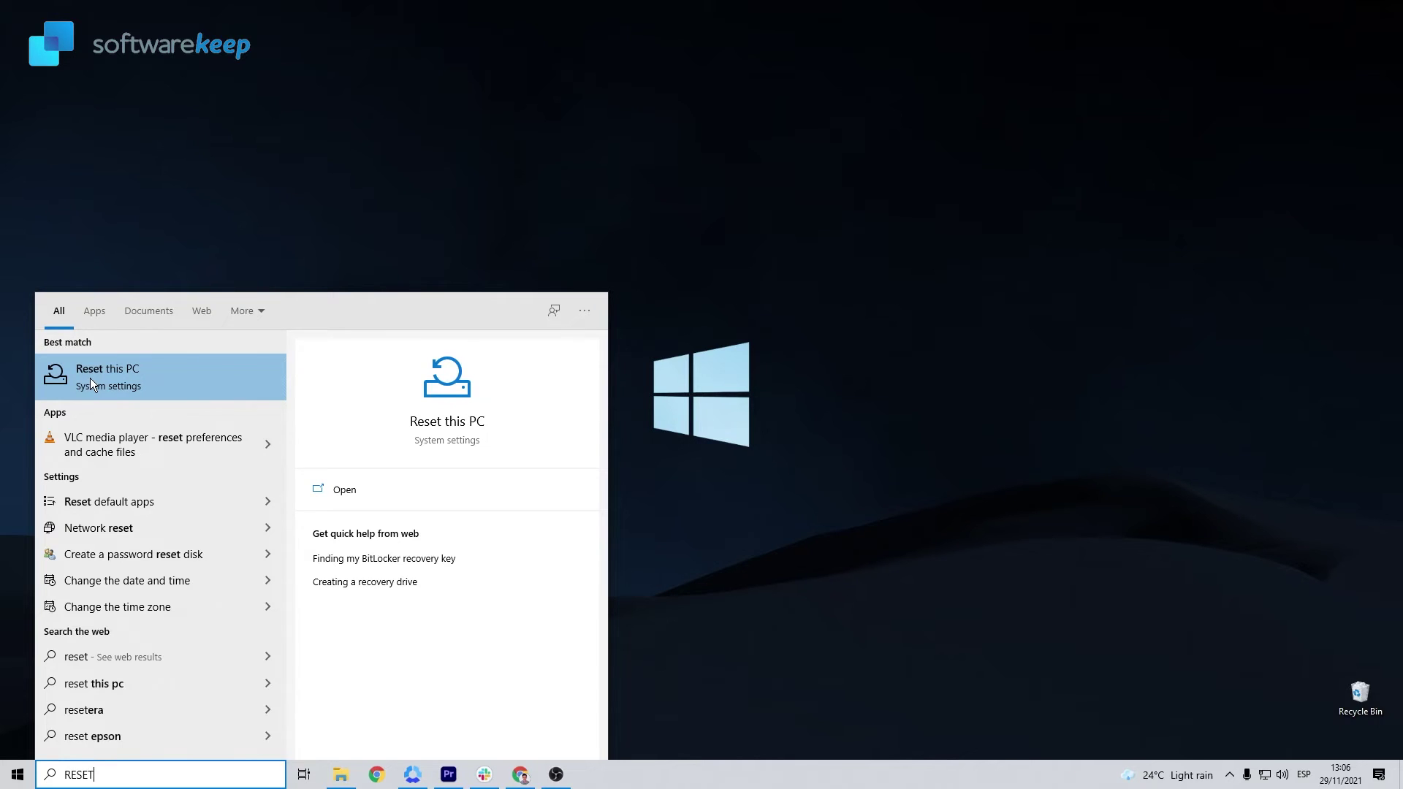
pyautogui.click(91, 377)
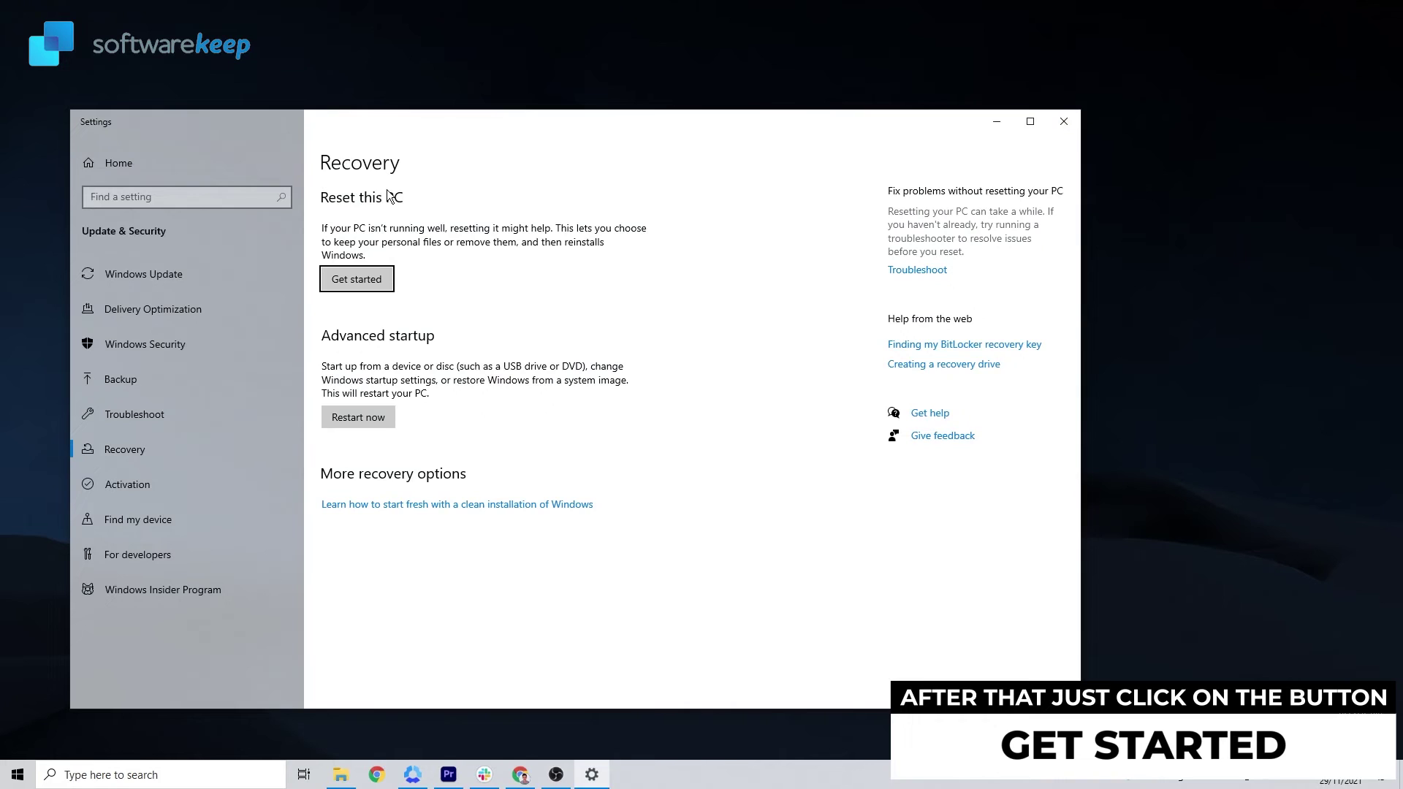
pyautogui.click(367, 287)
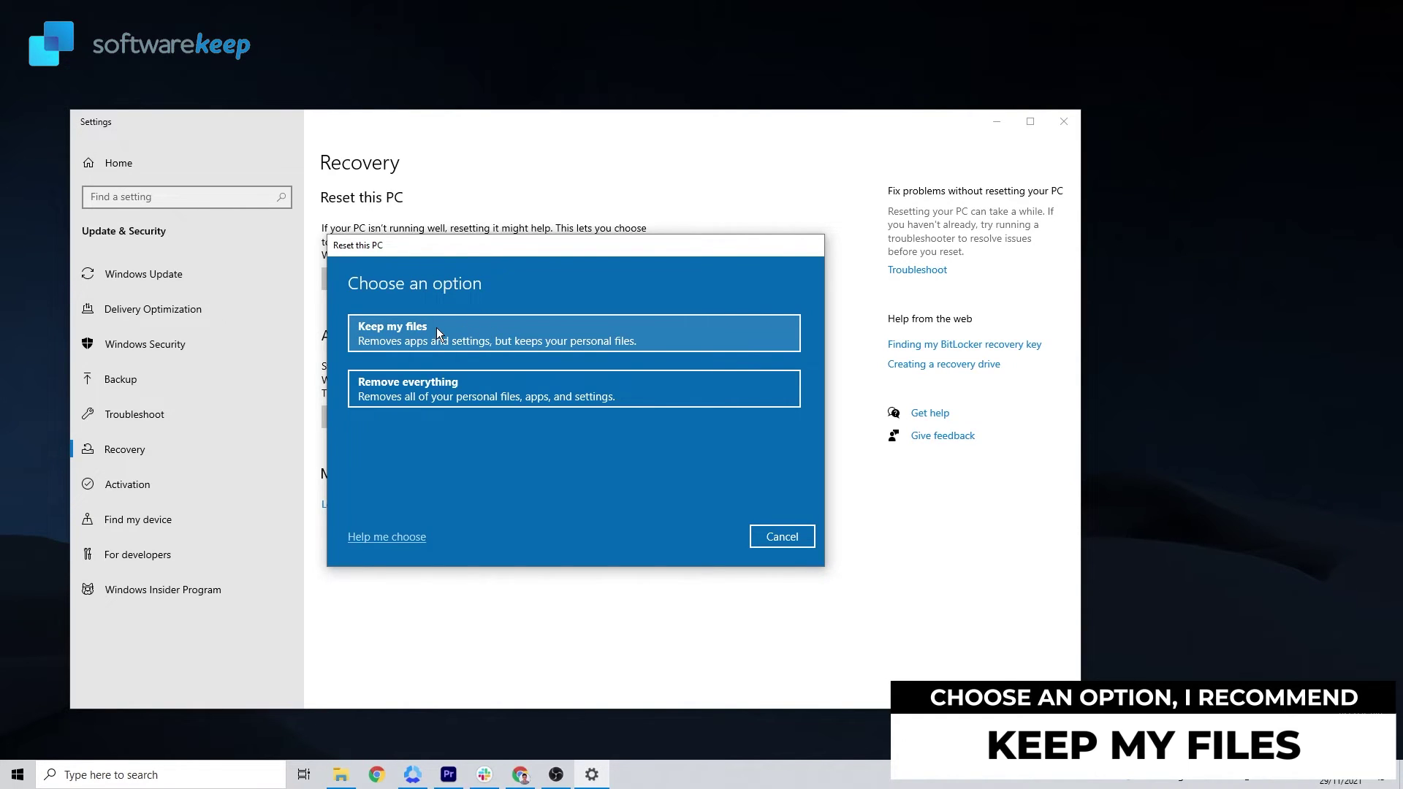
pyautogui.click(615, 336)
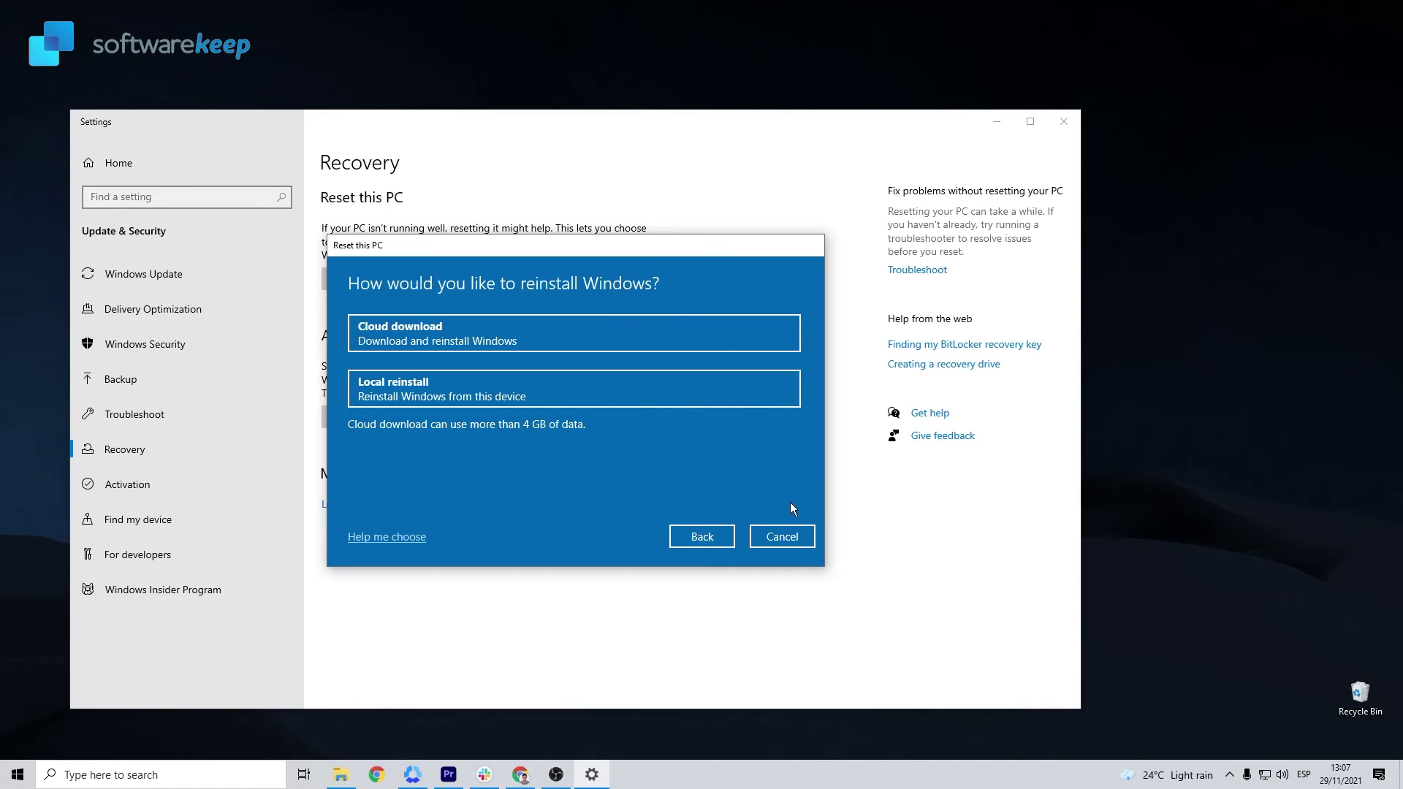
pyautogui.click(792, 539)
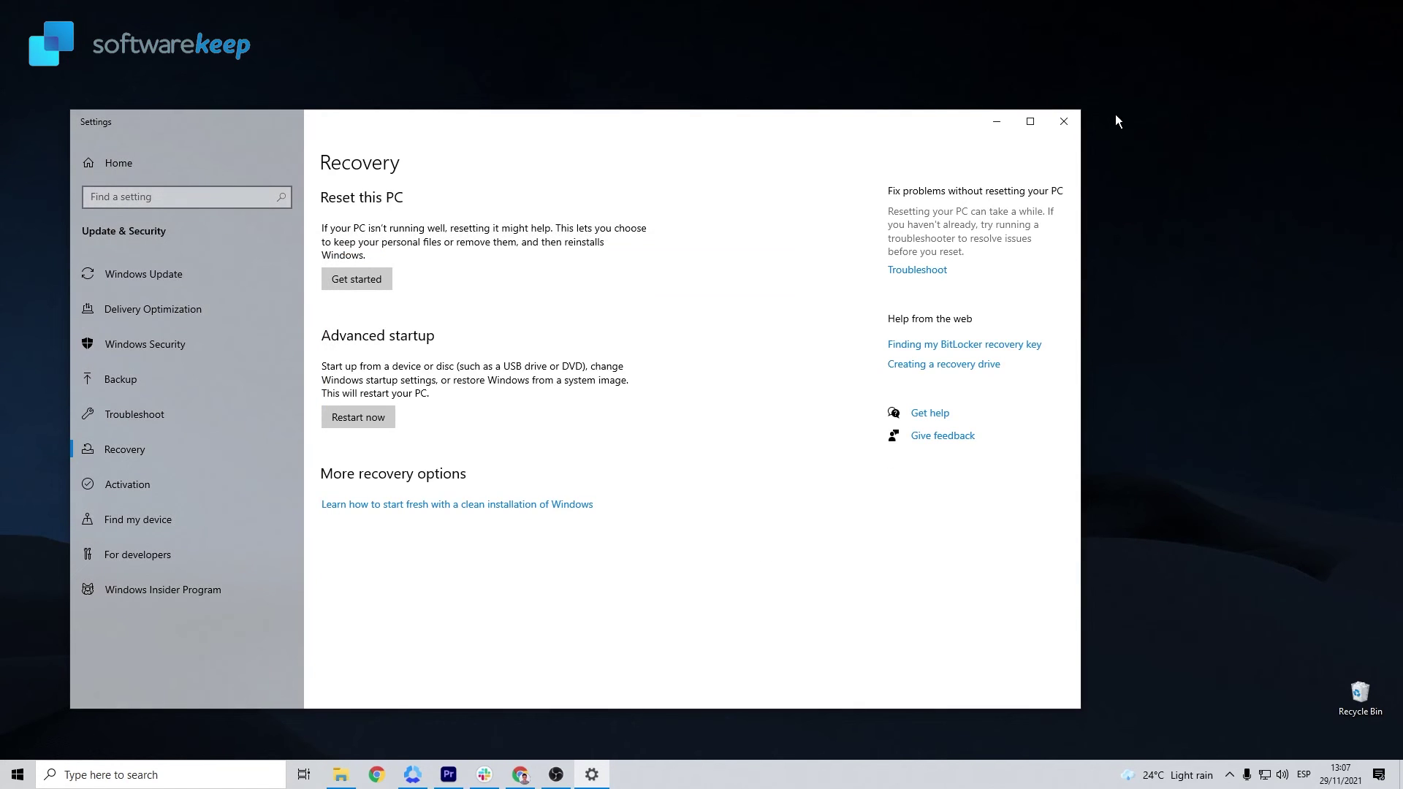